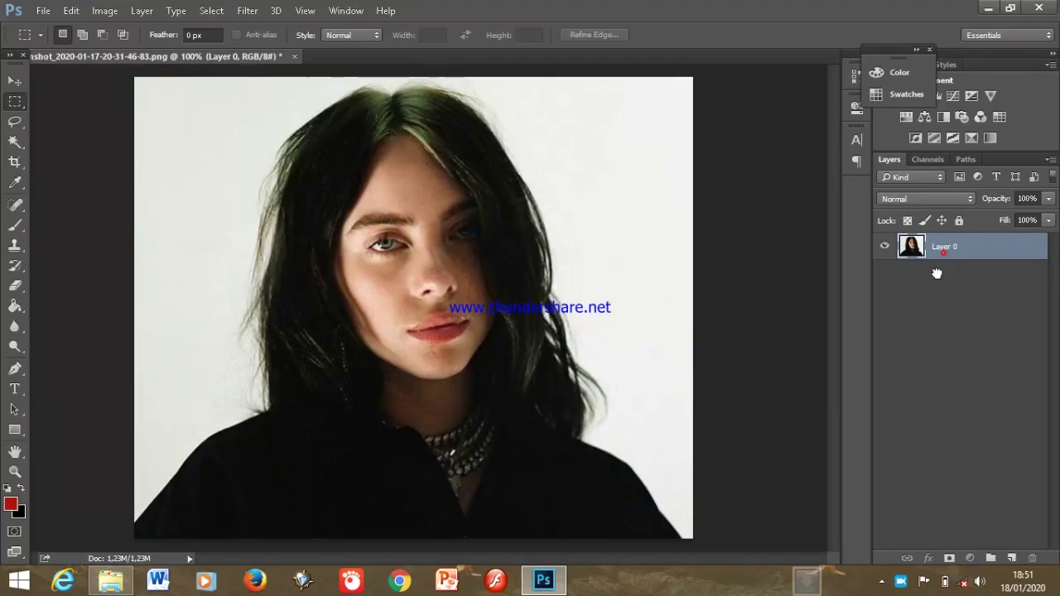
Open Liquify, set Brush Pressure to 56, and reshape the left eye with Forward Warp
{"action": "left_click", "coordinate": [246, 9]}
{"action": "left_click", "coordinate": [284, 131]}
{"action": "left_click", "coordinate": [406, 294]}
{"action": "key", "text": "bracketleft"}
{"action": "key", "text": "bracketleft"}
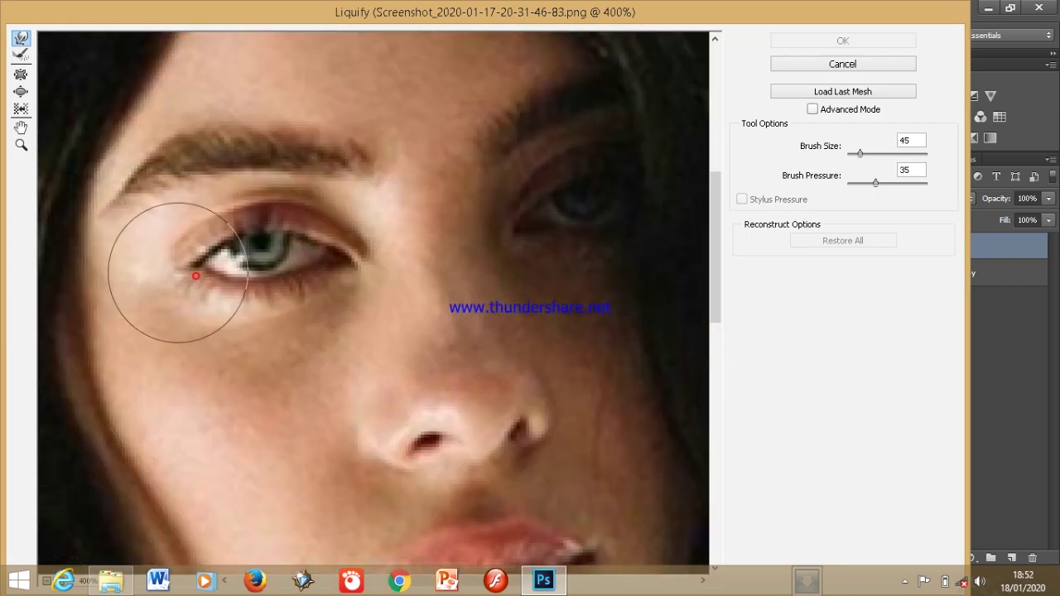
{"action": "left_click_drag", "start_coordinate": [177, 272], "coordinate": [217, 218]}
{"action": "key", "text": "bracketleft"}
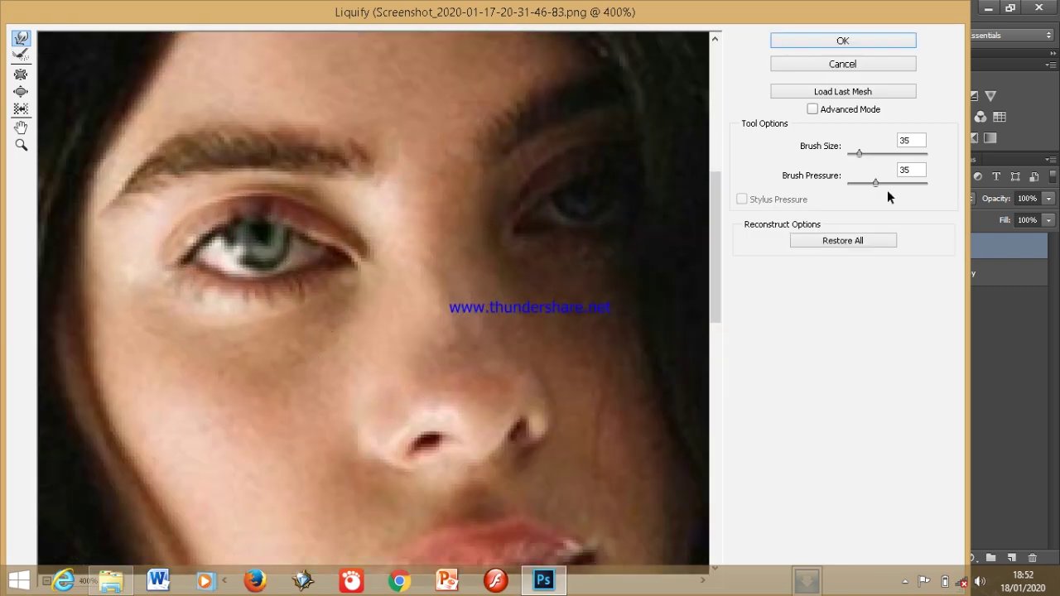
{"action": "left_click_drag", "start_coordinate": [875, 182], "coordinate": [891, 182]}
{"action": "key", "text": "bracketright"}
{"action": "key", "text": "bracketright"}
{"action": "mouse_move", "coordinate": [356, 260]}
{"action": "left_mouse_down"}
{"action": "mouse_move", "coordinate": [166, 237]}
{"action": "mouse_move", "coordinate": [284, 229]}
{"action": "mouse_move", "coordinate": [185, 224]}
{"action": "left_mouse_up"}
Reshape the left eyebrow and its surrounding skin with a size-40 warp brush
{"action": "key", "text": "bracketleft"}
{"action": "key", "text": "bracketleft"}
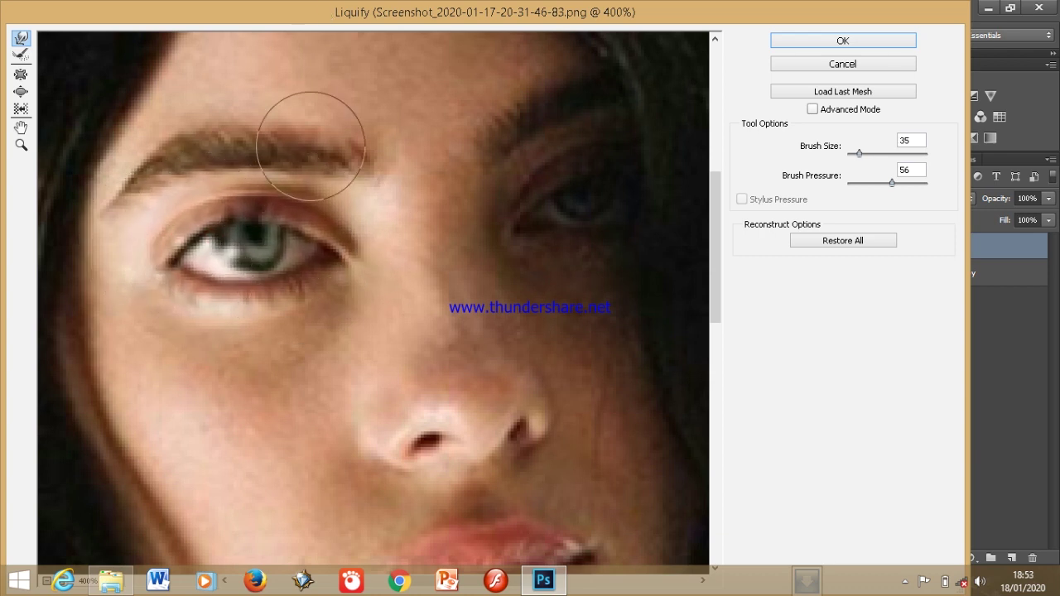
{"action": "key", "text": "bracketright"}
{"action": "mouse_move", "coordinate": [218, 147]}
{"action": "left_mouse_down"}
{"action": "mouse_move", "coordinate": [157, 166]}
{"action": "mouse_move", "coordinate": [109, 208]}
{"action": "left_mouse_up"}
{"action": "mouse_move", "coordinate": [298, 121]}
{"action": "left_mouse_down"}
{"action": "mouse_move", "coordinate": [141, 129]}
{"action": "mouse_move", "coordinate": [114, 177]}
{"action": "left_mouse_up"}
{"action": "left_click_drag", "start_coordinate": [196, 152], "coordinate": [258, 157]}
{"action": "mouse_move", "coordinate": [162, 194]}
{"action": "left_mouse_down"}
{"action": "mouse_move", "coordinate": [142, 142]}
{"action": "mouse_move", "coordinate": [95, 173]}
{"action": "left_mouse_up"}
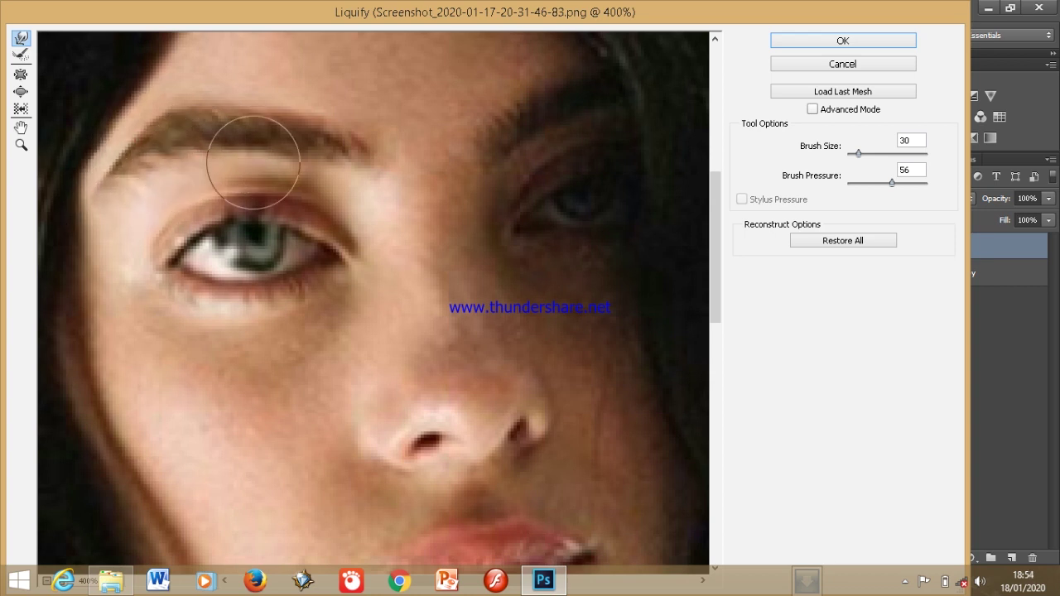
{"action": "mouse_move", "coordinate": [296, 167]}
{"action": "left_mouse_down"}
{"action": "mouse_move", "coordinate": [289, 147]}
{"action": "mouse_move", "coordinate": [221, 124]}
{"action": "mouse_move", "coordinate": [253, 110]}
{"action": "left_mouse_up"}
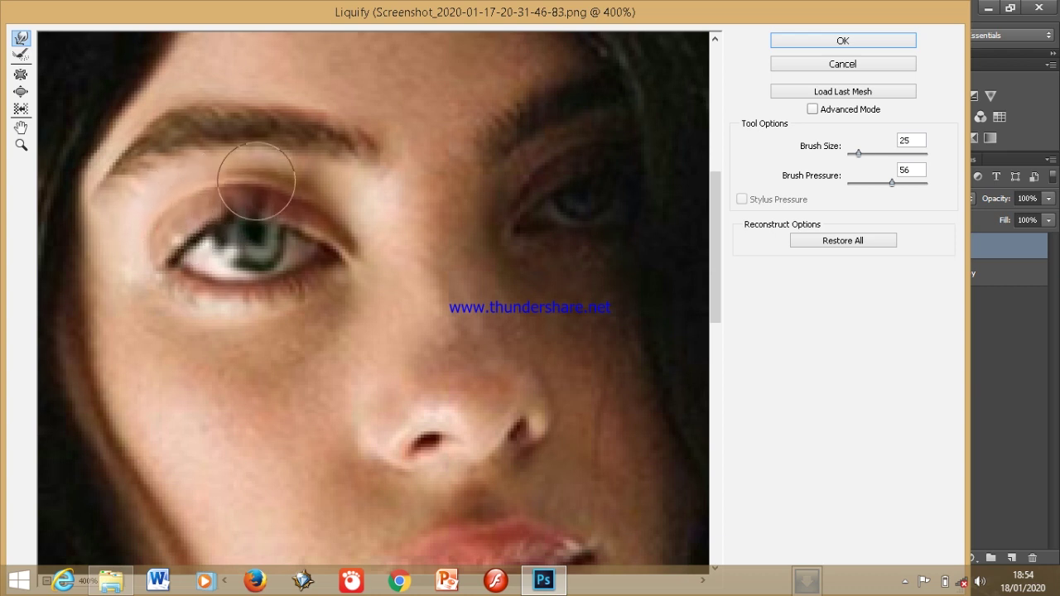
Refine the left eye, reshape the shadowed right eye, and pull its brow downward
{"action": "left_click_drag", "start_coordinate": [280, 250], "coordinate": [207, 245]}
{"action": "key", "text": "bracketright"}
{"action": "key", "text": "bracketright"}
{"action": "key", "text": "bracketright"}
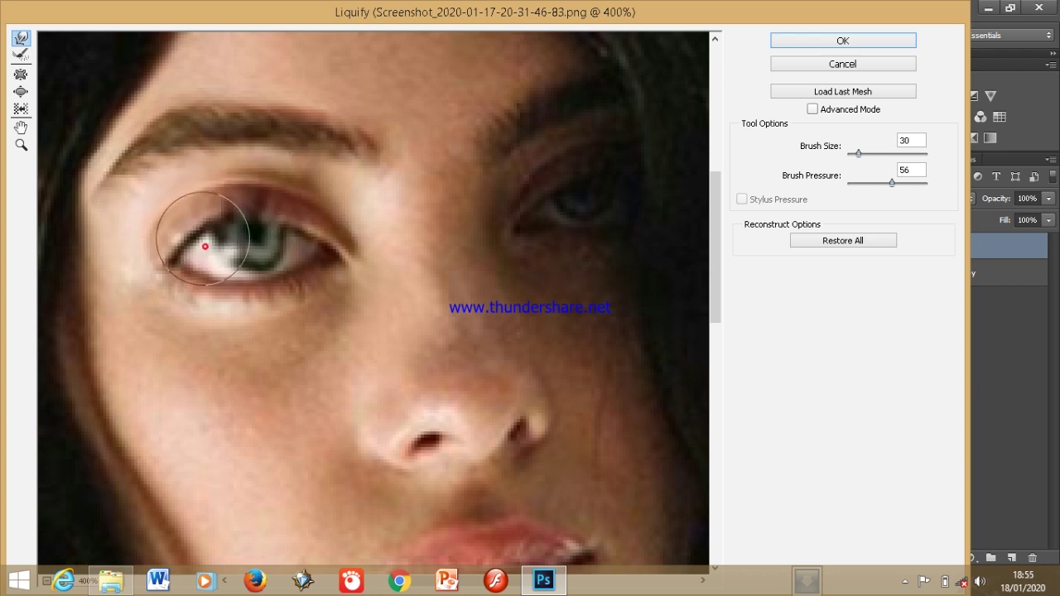
{"action": "scroll", "coordinate": [427, 265], "scroll_direction": "down", "scroll_amount": 1}
{"action": "scroll", "coordinate": [439, 277], "scroll_direction": "up", "scroll_amount": 1}
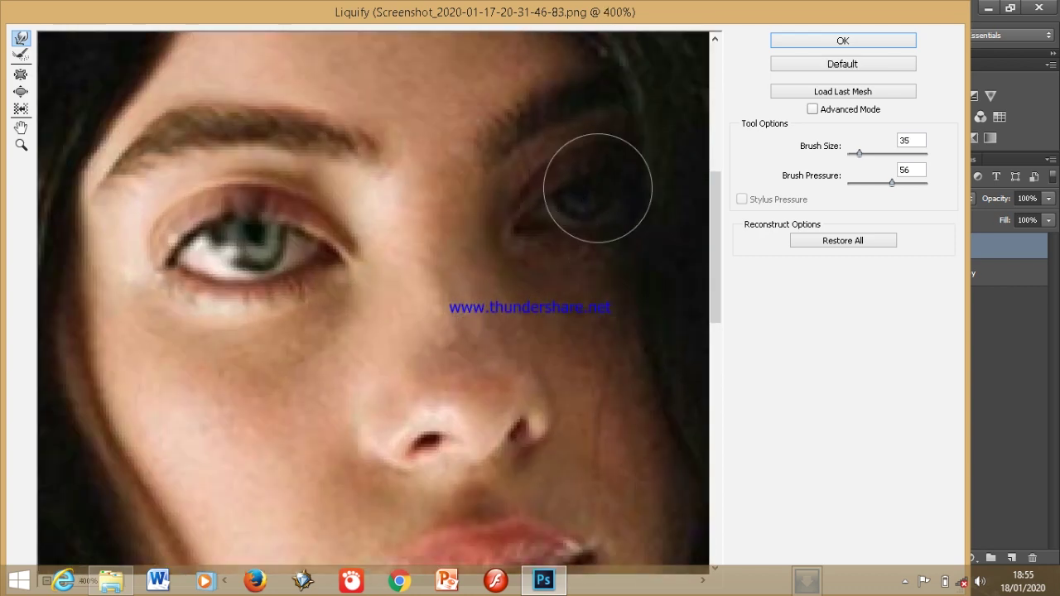
{"action": "mouse_move", "coordinate": [629, 170]}
{"action": "left_mouse_down"}
{"action": "mouse_move", "coordinate": [551, 186]}
{"action": "mouse_move", "coordinate": [589, 250]}
{"action": "left_mouse_up"}
{"action": "scroll", "coordinate": [501, 193], "scroll_direction": "up", "scroll_amount": 2}
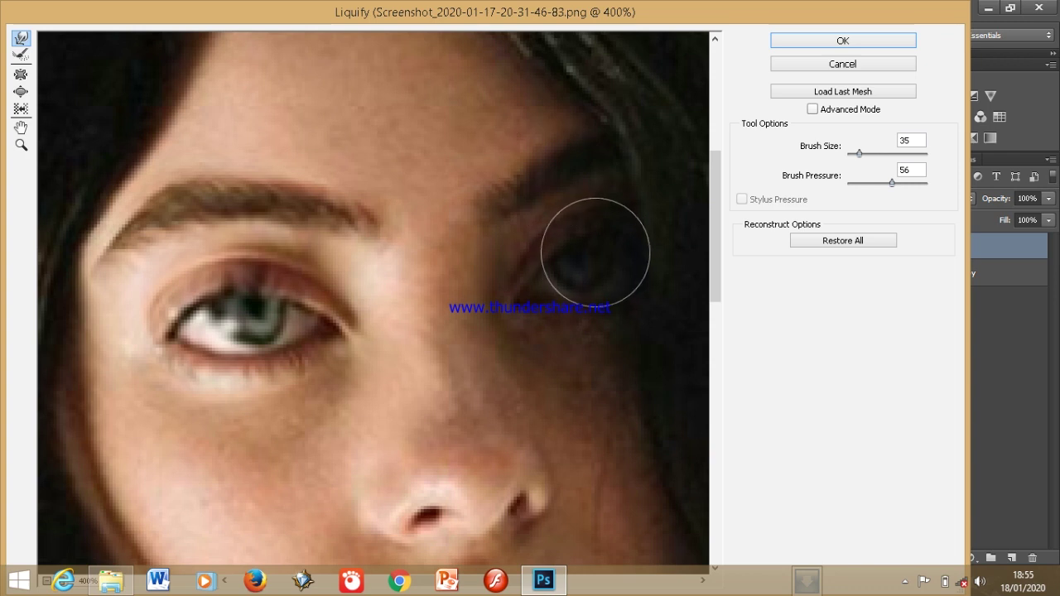
{"action": "scroll", "coordinate": [563, 176], "scroll_direction": "down", "scroll_amount": 2}
{"action": "left_click_drag", "start_coordinate": [540, 136], "coordinate": [600, 229]}
{"action": "scroll", "coordinate": [622, 238], "scroll_direction": "down", "scroll_amount": 3}
Zoom in on the lips and reshape the upper lip with a size-40 warp brush
{"action": "scroll", "coordinate": [473, 201], "scroll_direction": "up", "scroll_amount": 2}
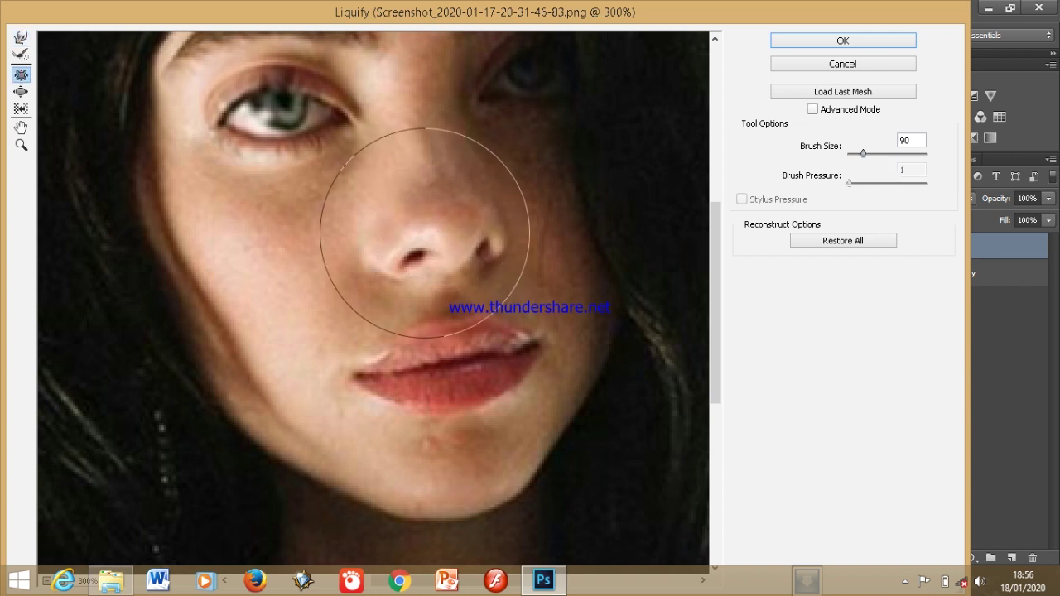
{"action": "key", "text": "bracketleft"}
{"action": "key", "text": "bracketleft"}
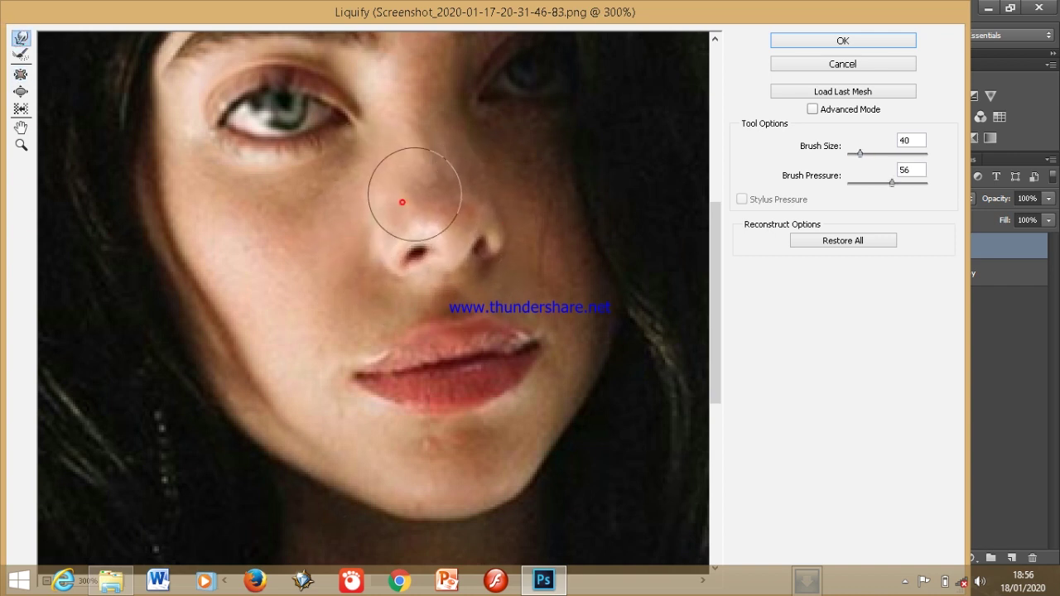
{"action": "key", "text": "bracketright"}
{"action": "key", "text": "bracketright"}
{"action": "scroll", "coordinate": [421, 124], "scroll_direction": "up", "scroll_amount": 1}
{"action": "scroll", "coordinate": [460, 302], "scroll_direction": "down", "scroll_amount": 4}
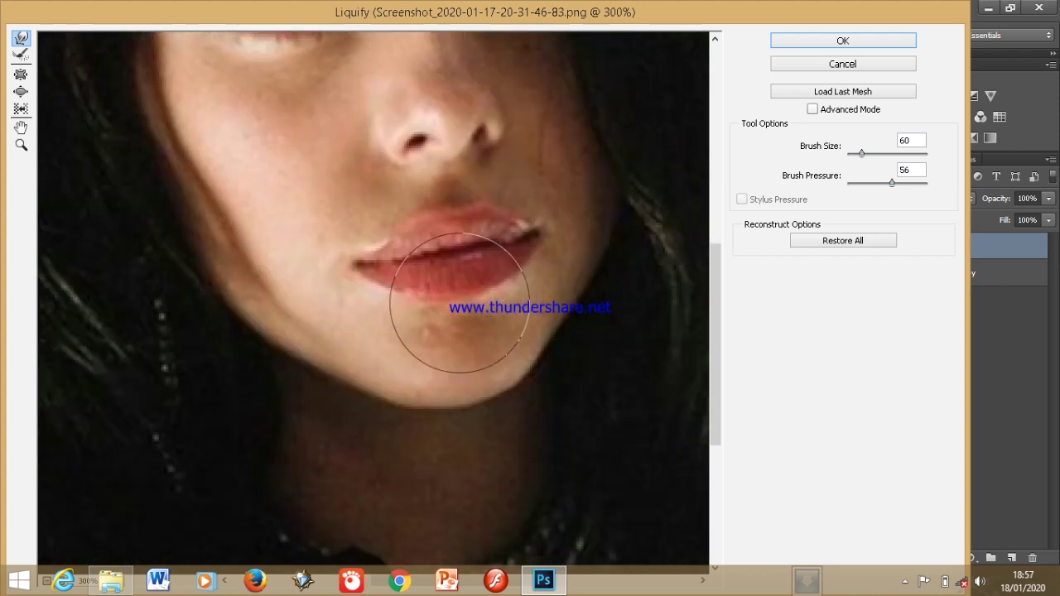
{"action": "key", "text": "ctrl+plus"}
{"action": "key", "text": "bracketleft"}
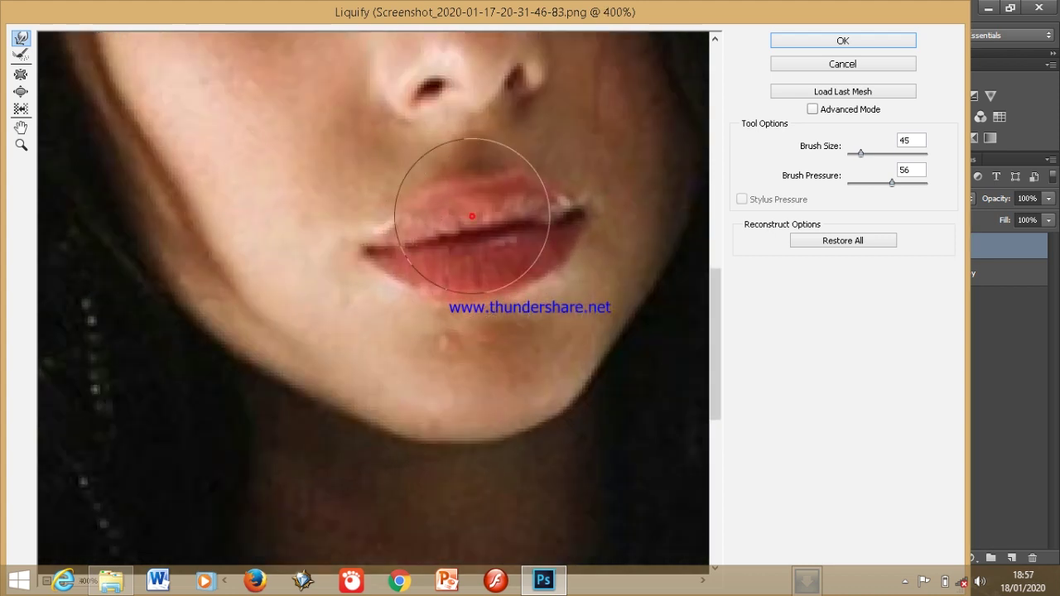
{"action": "key", "text": "bracketright"}
{"action": "key", "text": "bracketright"}
{"action": "key", "text": "bracketright"}
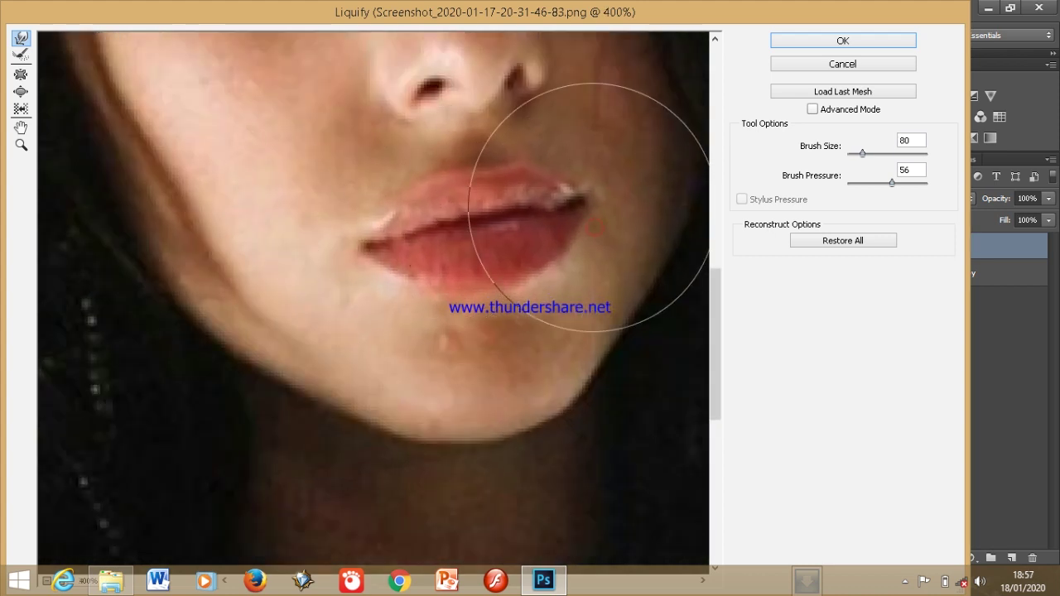
{"action": "key", "text": "bracketleft"}
{"action": "key", "text": "bracketleft"}
{"action": "key", "text": "bracketleft"}
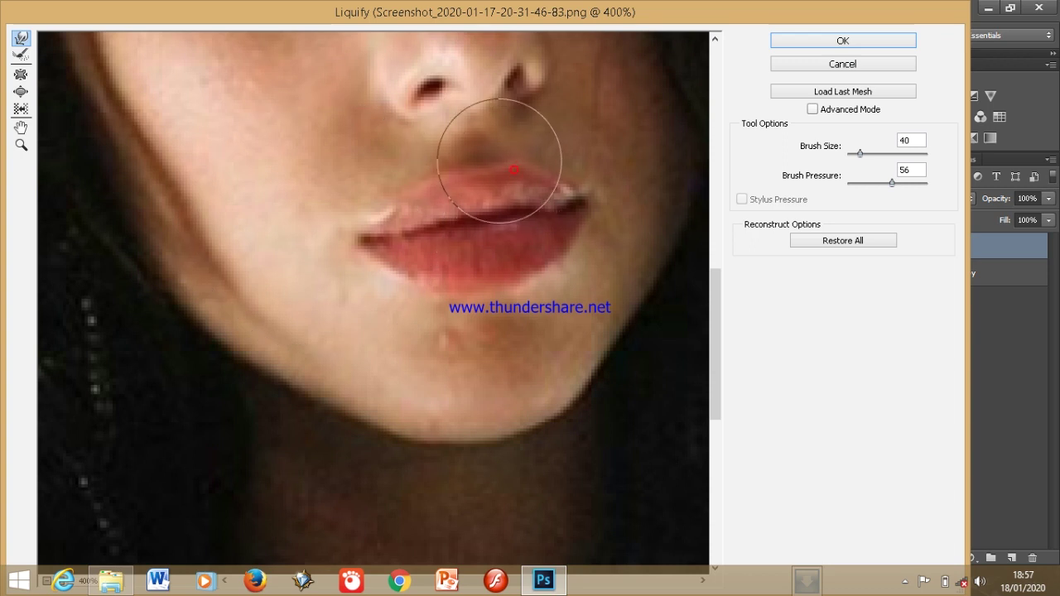
{"action": "left_click_drag", "start_coordinate": [427, 260], "coordinate": [568, 236]}
{"action": "key", "text": "ctrl+minus"}
{"action": "key", "text": "ctrl+plus"}
Warp the chin edge and push its lower edge upward using brush sizes 40 and 80
{"action": "key", "text": "bracketright"}
{"action": "key", "text": "bracketright"}
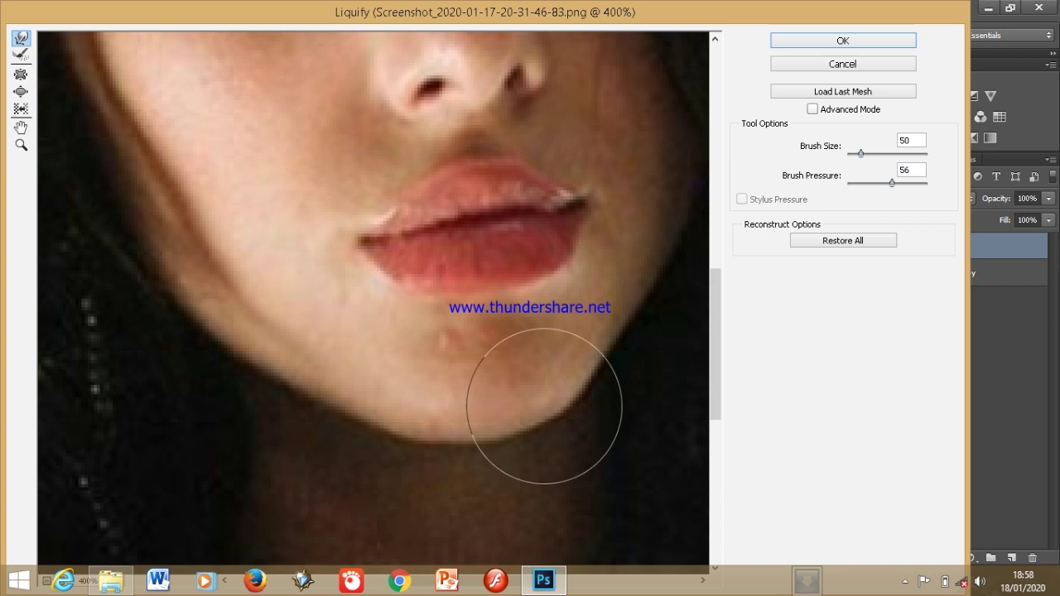
{"action": "key", "text": "bracketleft"}
{"action": "left_click_drag", "start_coordinate": [542, 451], "coordinate": [404, 462]}
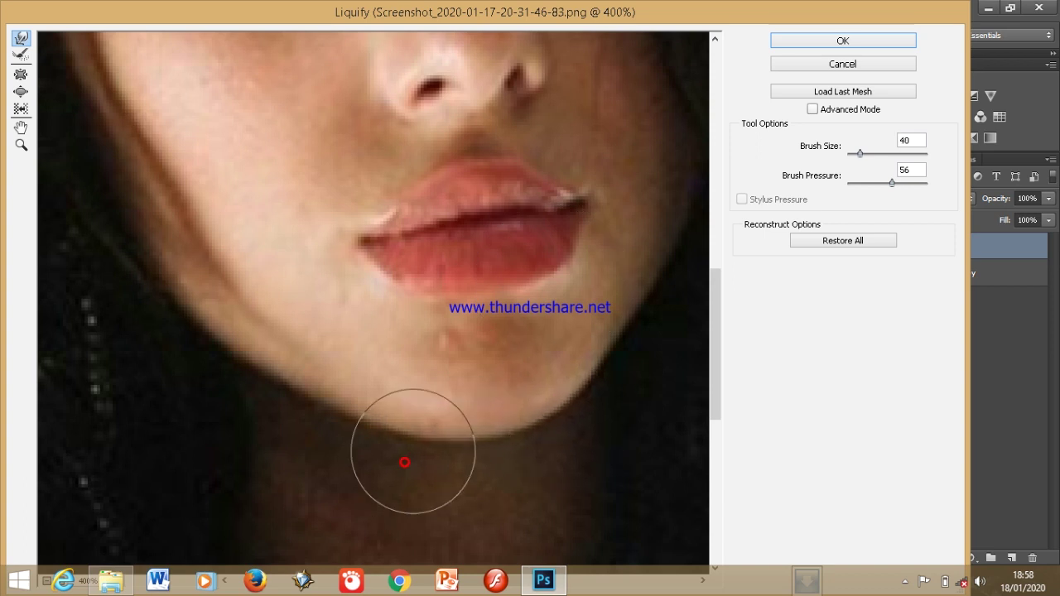
{"action": "key", "text": "bracketright"}
{"action": "key", "text": "bracketright"}
{"action": "key", "text": "bracketright"}
{"action": "key", "text": "bracketright"}
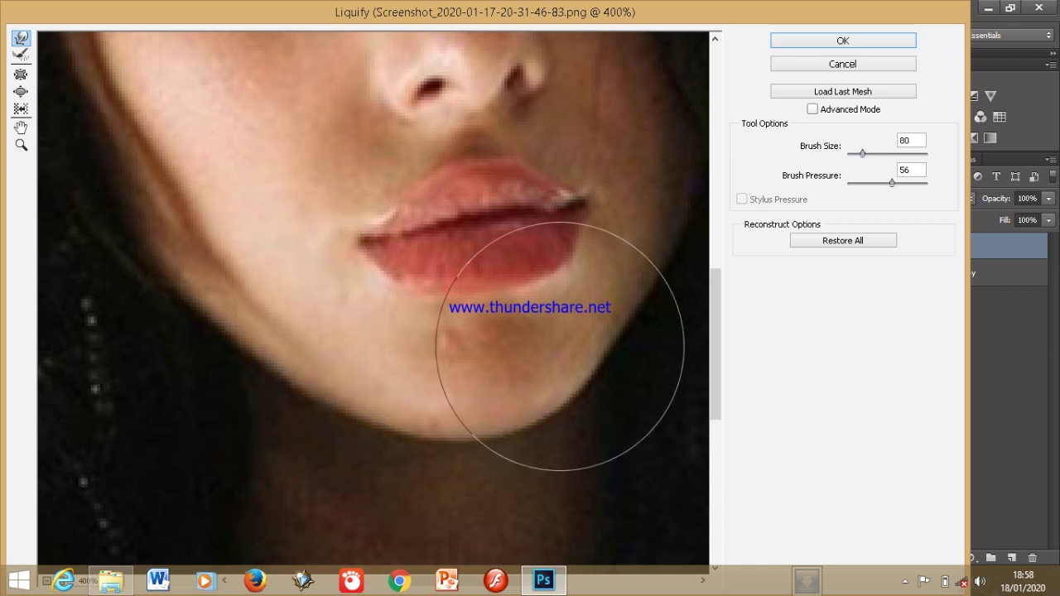
{"action": "left_click_drag", "start_coordinate": [591, 450], "coordinate": [578, 386]}
{"action": "left_click_drag", "start_coordinate": [706, 320], "coordinate": [528, 295]}
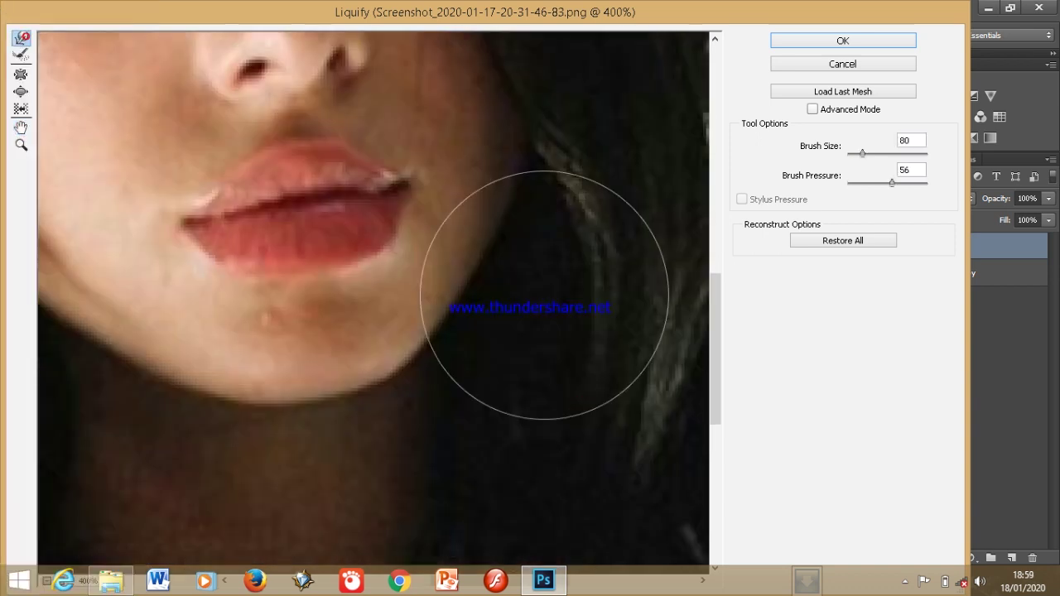
{"action": "scroll", "coordinate": [516, 282], "scroll_direction": "up", "scroll_amount": 3}
{"action": "scroll", "coordinate": [509, 130], "scroll_direction": "up", "scroll_amount": 5}
{"action": "scroll", "coordinate": [504, 331], "scroll_direction": "down", "scroll_amount": 2}
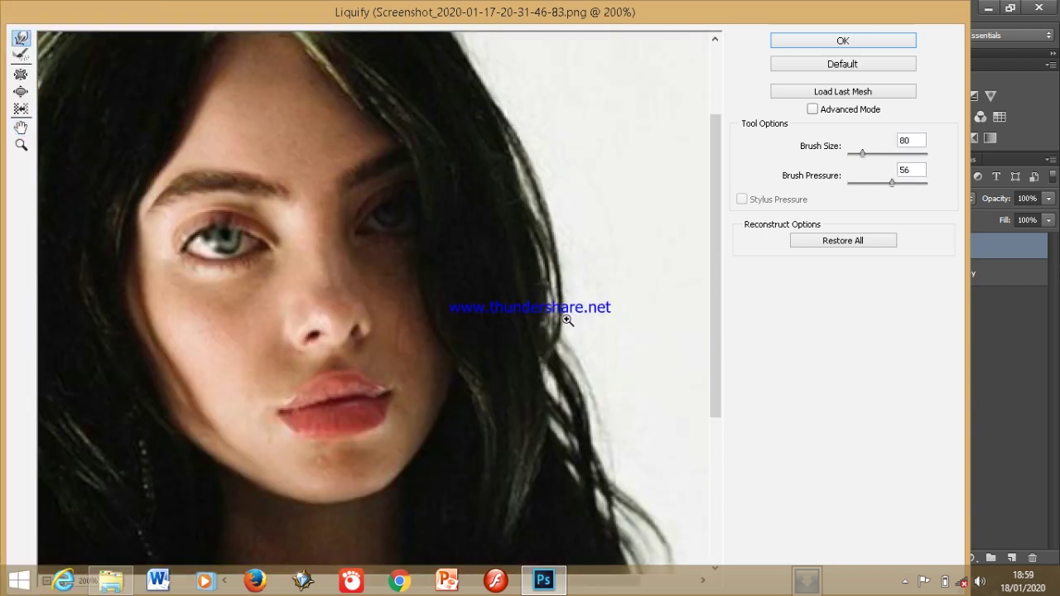
{"action": "scroll", "coordinate": [450, 146], "scroll_direction": "down", "scroll_amount": 2}
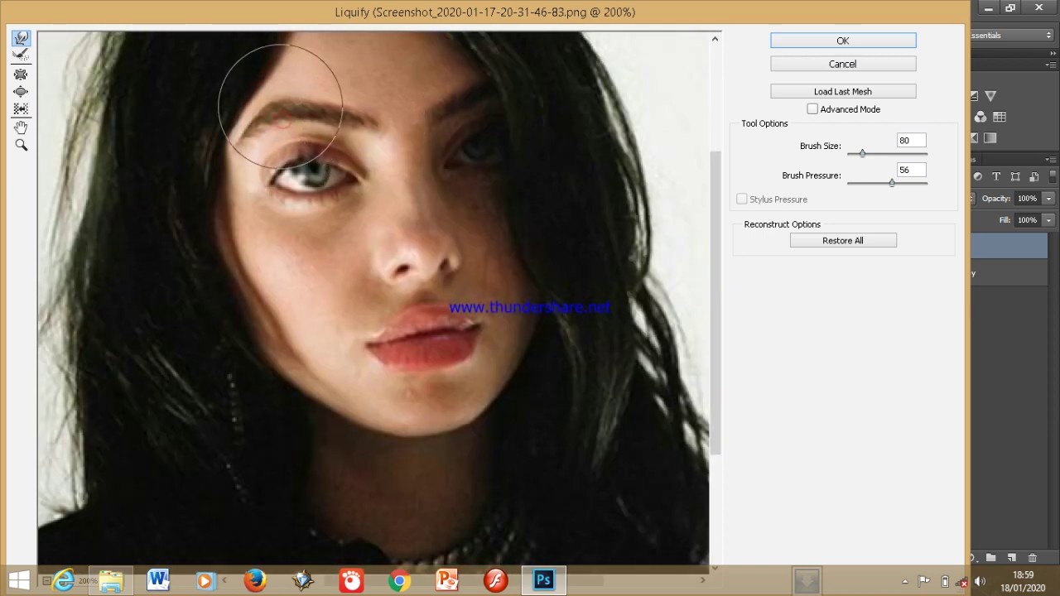
{"action": "scroll", "coordinate": [361, 228], "scroll_direction": "down", "scroll_amount": 4}
Apply the Liquify warp, compare by toggling Layer 0's visibility, and reopen Liquify
{"action": "left_click", "coordinate": [857, 46]}
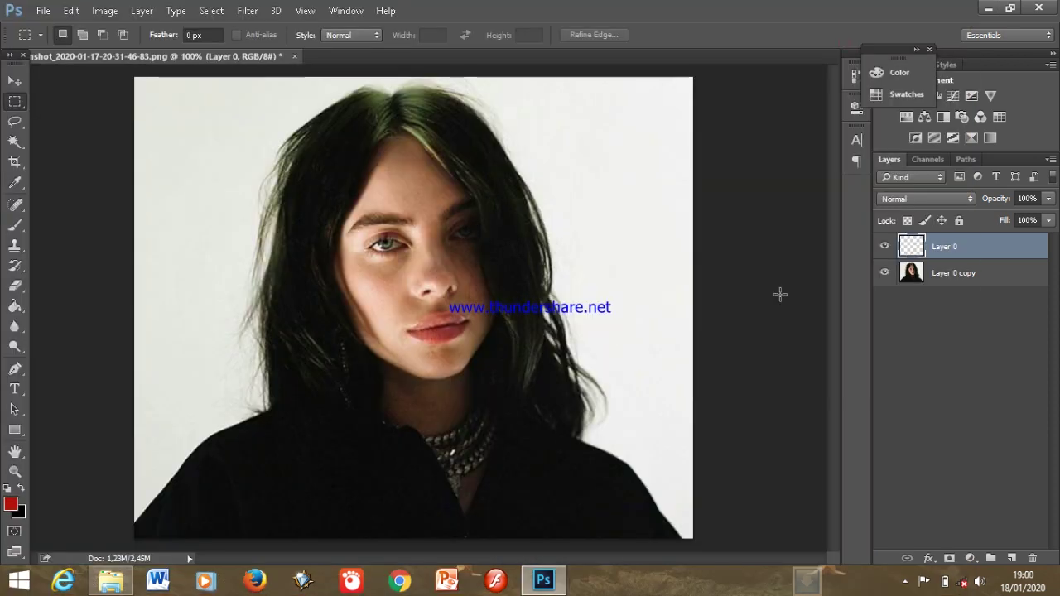
{"action": "left_click", "coordinate": [884, 246]}
{"action": "left_click", "coordinate": [248, 10]}
{"action": "left_click", "coordinate": [248, 28]}
Slim the chin's lower edge with a size-90 warp brush, apply it, and sample a skin tone
{"action": "scroll", "coordinate": [508, 311], "scroll_direction": "down", "scroll_amount": 2}
{"action": "key", "text": "bracketleft"}
{"action": "left_click_drag", "start_coordinate": [473, 352], "coordinate": [492, 368]}
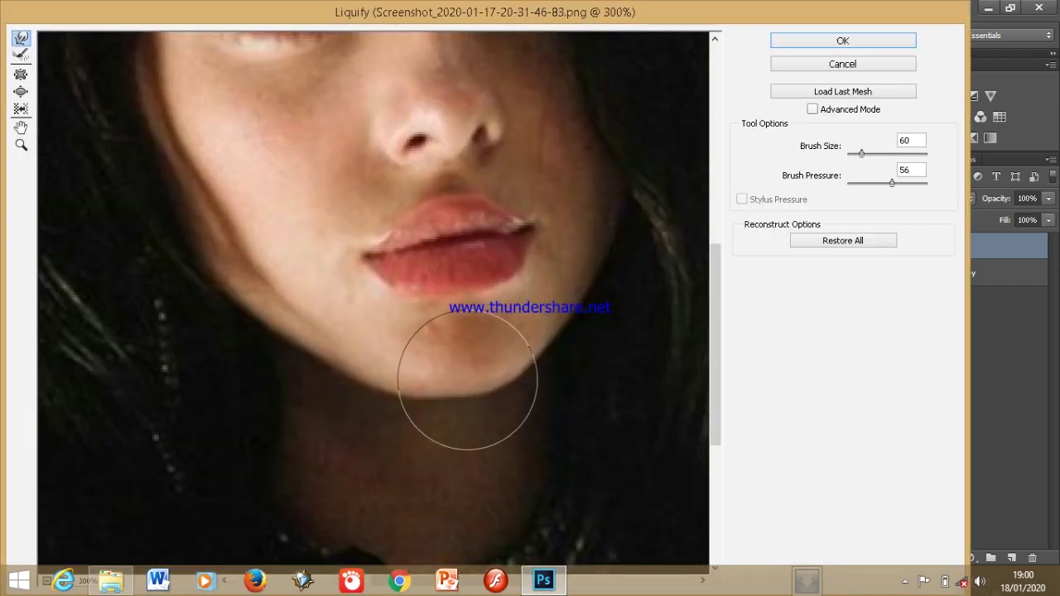
{"action": "key", "text": "bracketright"}
{"action": "key", "text": "bracketright"}
{"action": "key", "text": "bracketright"}
{"action": "left_click_drag", "start_coordinate": [445, 398], "coordinate": [542, 356]}
{"action": "left_click", "coordinate": [852, 40]}
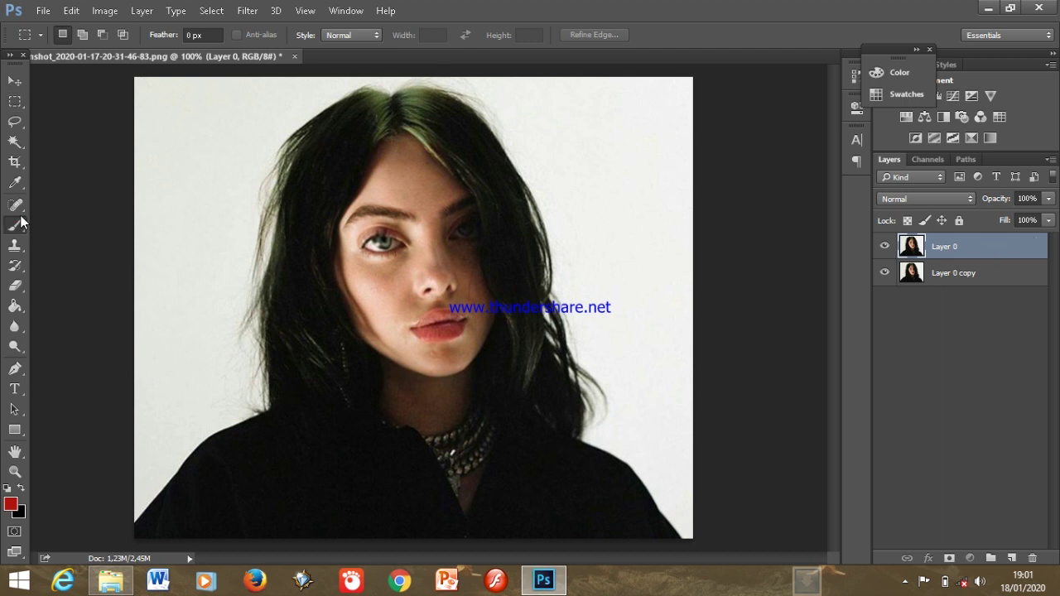
{"action": "left_click", "coordinate": [376, 298]}
Blend the skin around the nose with the sampled skin tone at brush size 30–35
{"action": "left_click", "coordinate": [966, 179]}
{"action": "key", "text": "ctrl+plus"}
{"action": "key", "text": "ctrl+plus"}
{"action": "key", "text": "ctrl+plus"}
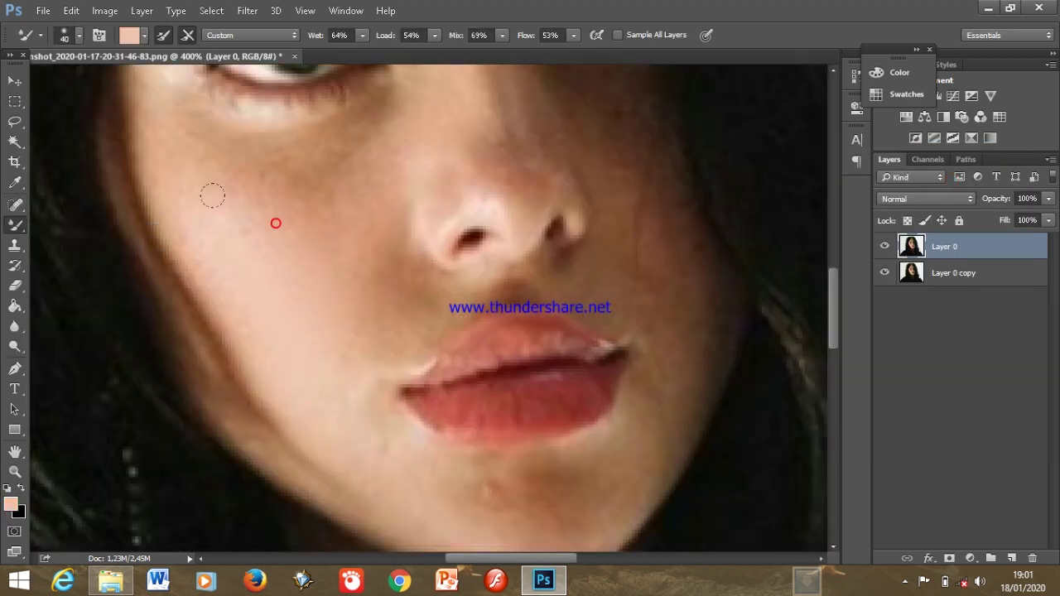
{"action": "scroll", "coordinate": [248, 154], "scroll_direction": "up", "scroll_amount": 1}
{"action": "key", "text": "bracketleft"}
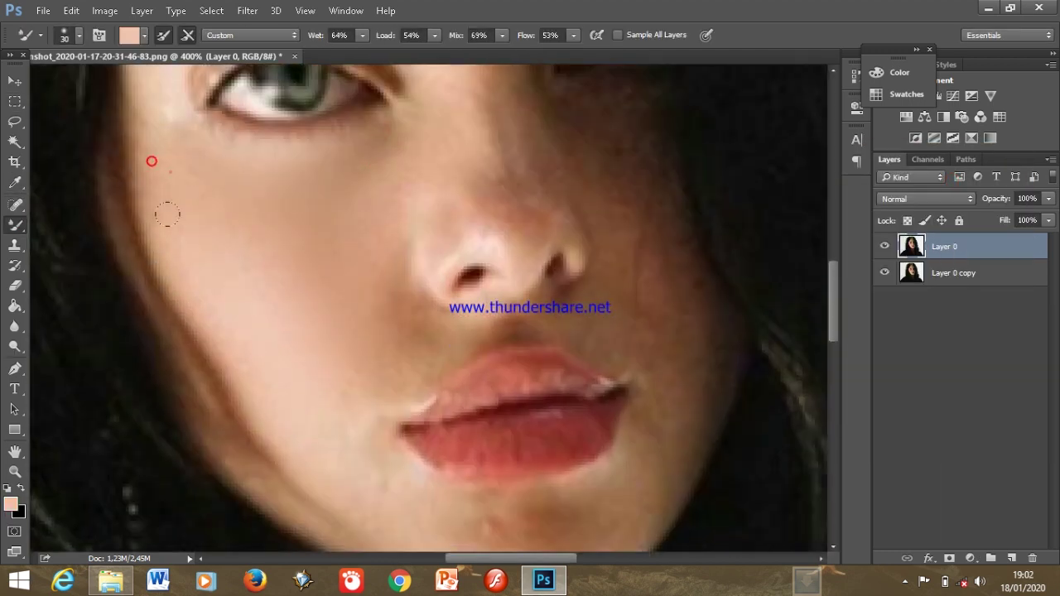
{"action": "scroll", "coordinate": [191, 229], "scroll_direction": "up", "scroll_amount": 4}
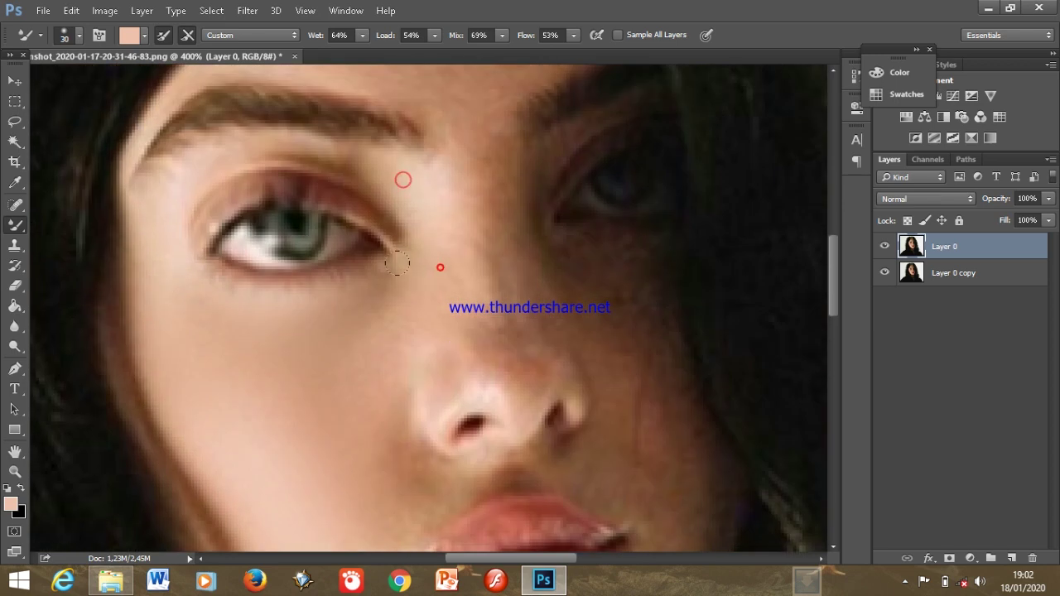
{"action": "key", "text": "bracketright"}
{"action": "scroll", "coordinate": [389, 400], "scroll_direction": "down", "scroll_amount": 2}
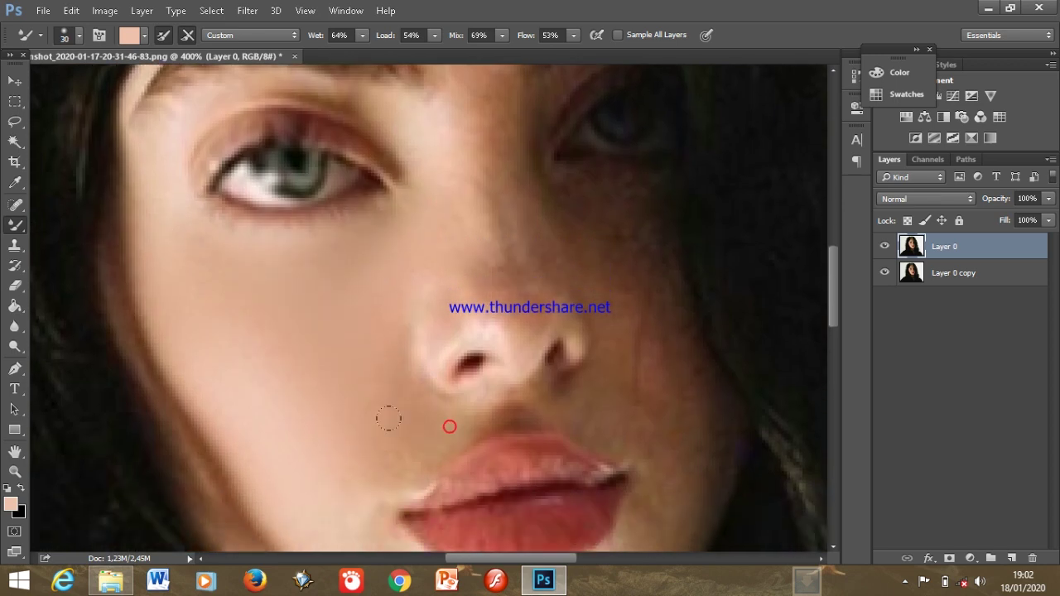
{"action": "scroll", "coordinate": [388, 419], "scroll_direction": "down", "scroll_amount": 4}
{"action": "scroll", "coordinate": [430, 472], "scroll_direction": "down", "scroll_amount": 1}
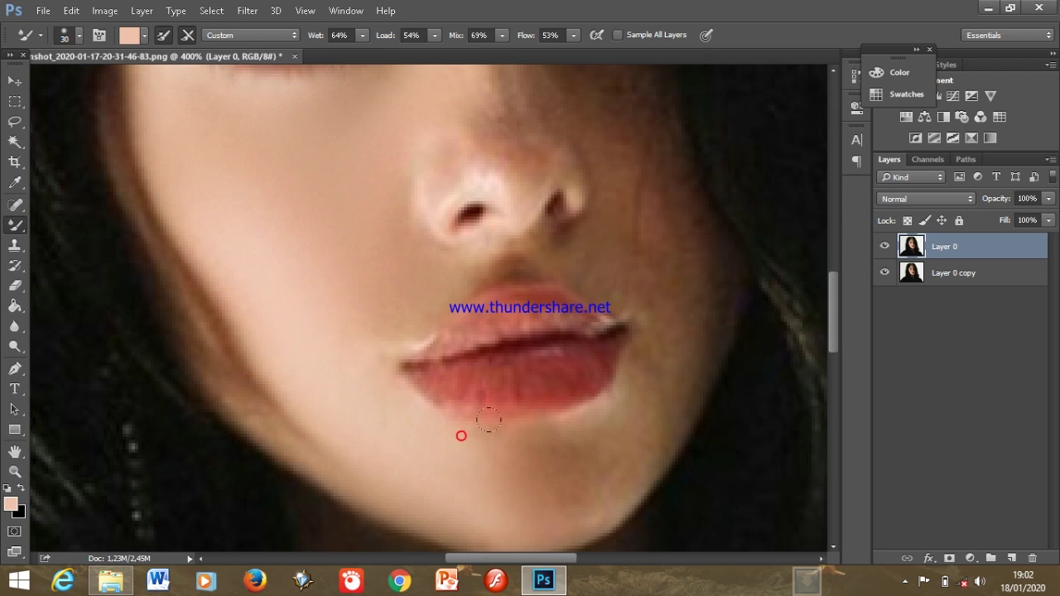
{"action": "scroll", "coordinate": [539, 438], "scroll_direction": "up", "scroll_amount": 2}
{"action": "key", "text": "bracketleft"}
{"action": "key", "text": "bracketleft"}
{"action": "key", "text": "bracketleft"}
Shade the face with sampled brown and dark brown using a smaller brush
{"action": "left_click", "coordinate": [10, 504]}
{"action": "left_click", "coordinate": [509, 402]}
{"action": "left_click", "coordinate": [969, 182]}
{"action": "scroll", "coordinate": [541, 171], "scroll_direction": "up", "scroll_amount": 3}
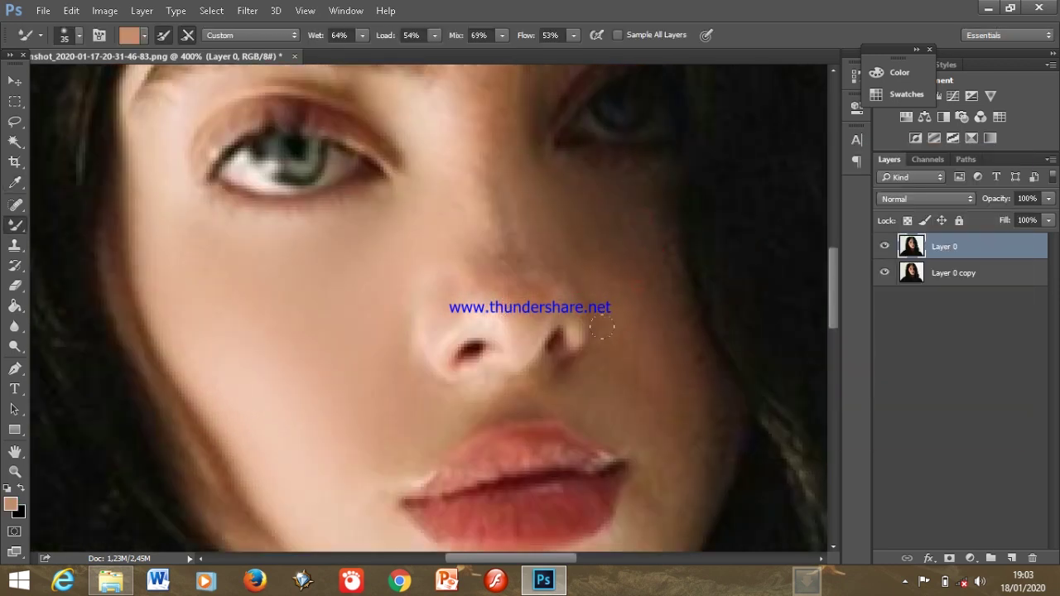
{"action": "key", "text": "bracketleft"}
{"action": "key", "text": "bracketleft"}
{"action": "scroll", "coordinate": [602, 328], "scroll_direction": "down", "scroll_amount": 1}
{"action": "left_click", "coordinate": [11, 503]}
{"action": "left_click", "coordinate": [967, 180]}
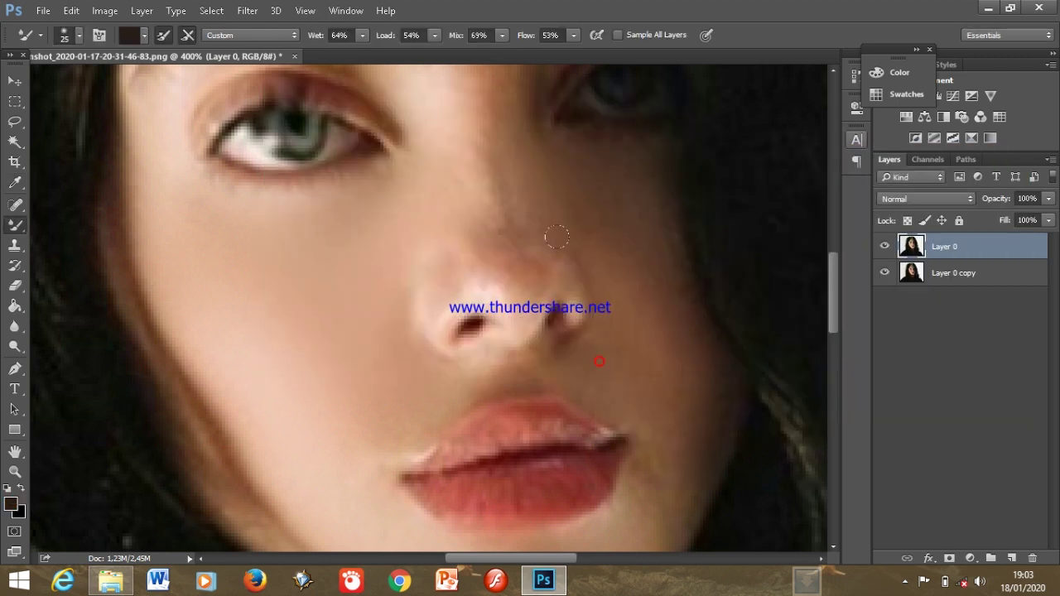
{"action": "scroll", "coordinate": [650, 349], "scroll_direction": "down", "scroll_amount": 3}
{"action": "key", "text": "bracketright"}
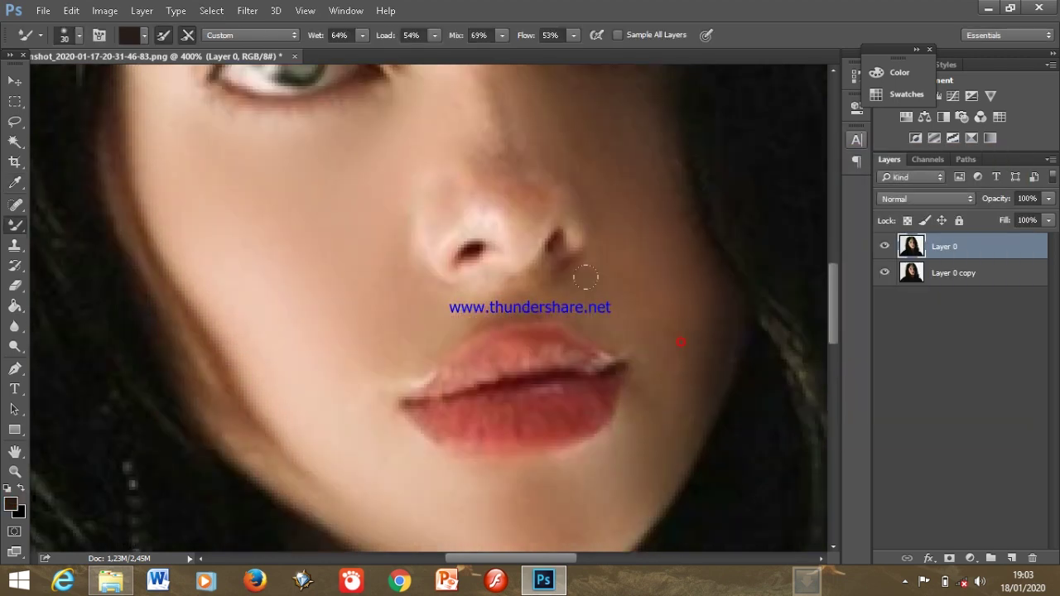
{"action": "scroll", "coordinate": [585, 276], "scroll_direction": "up", "scroll_amount": 5}
Smooth the brow area with a resampled skin tone and dark brown at brush size 35
{"action": "left_click", "coordinate": [11, 503]}
{"action": "left_click", "coordinate": [470, 226]}
{"action": "left_click", "coordinate": [635, 125]}
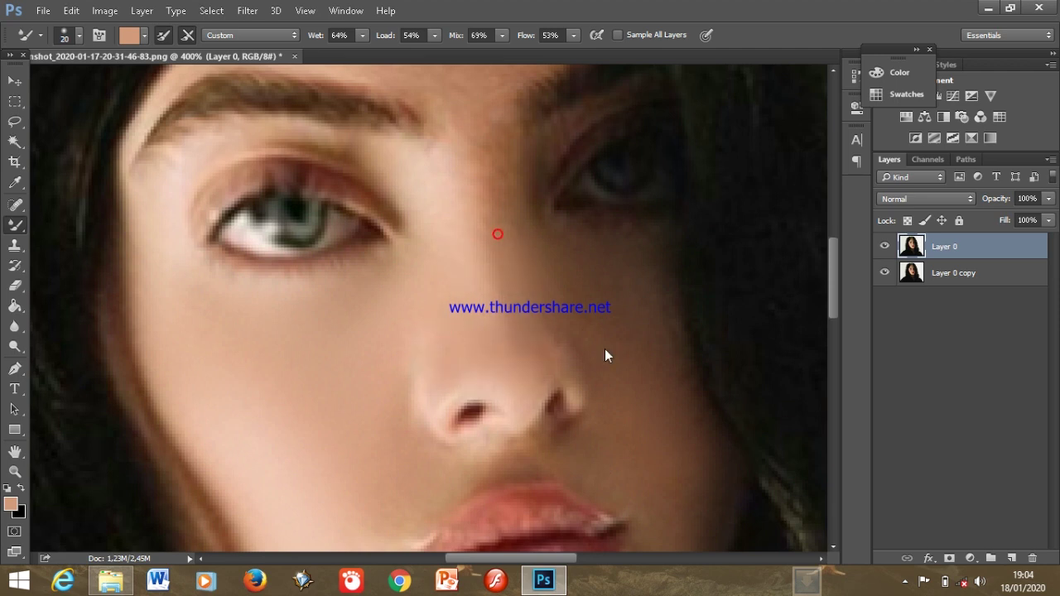
{"action": "left_click", "coordinate": [10, 504]}
{"action": "left_click", "coordinate": [208, 365]}
{"action": "left_click", "coordinate": [464, 180]}
{"action": "key", "text": "bracketright"}
{"action": "key", "text": "bracketright"}
{"action": "key", "text": "bracketright"}
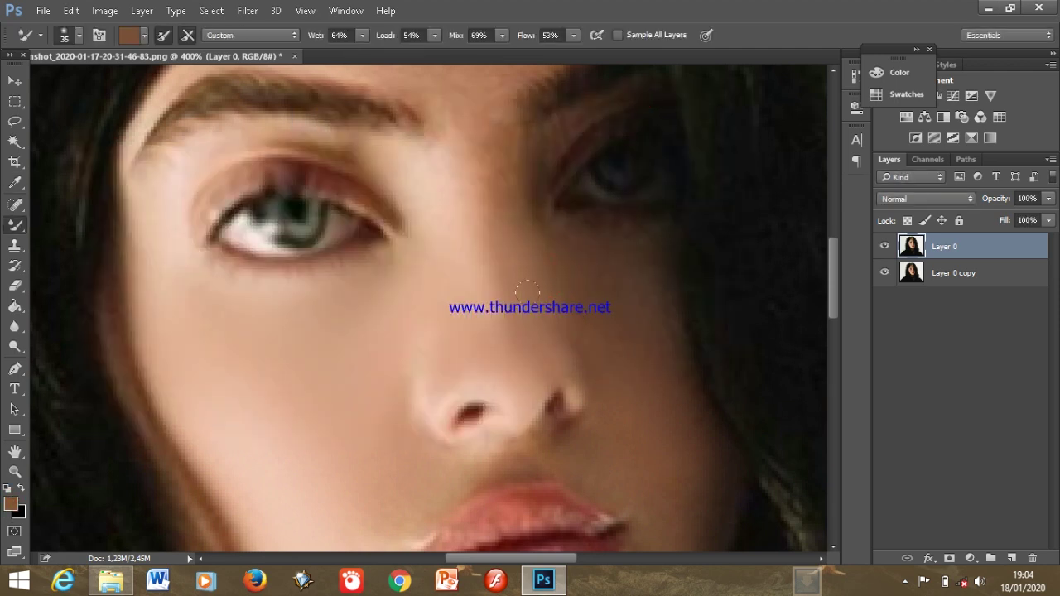
{"action": "scroll", "coordinate": [619, 277], "scroll_direction": "up", "scroll_amount": 3}
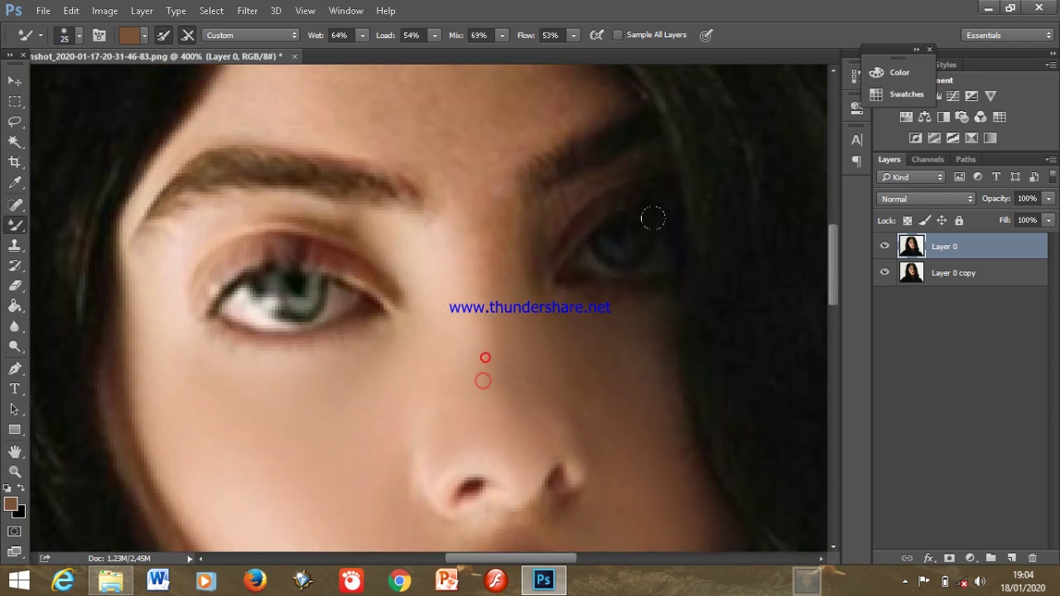
Smooth the forehead with lighter skin tones sampled from the face and nose
{"action": "left_click", "coordinate": [11, 504]}
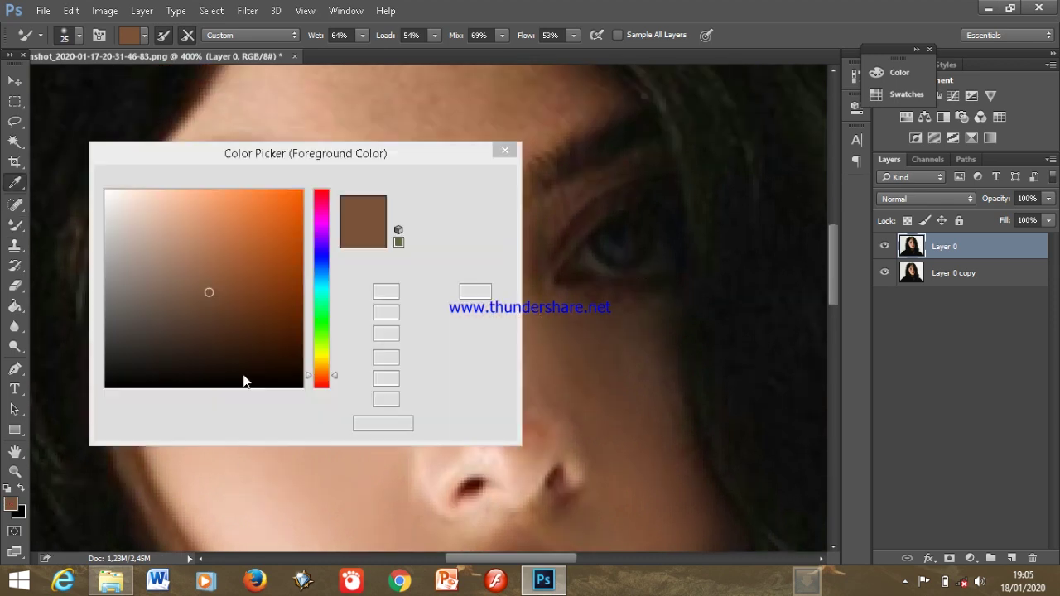
{"action": "left_click", "coordinate": [456, 348]}
{"action": "left_click", "coordinate": [683, 123]}
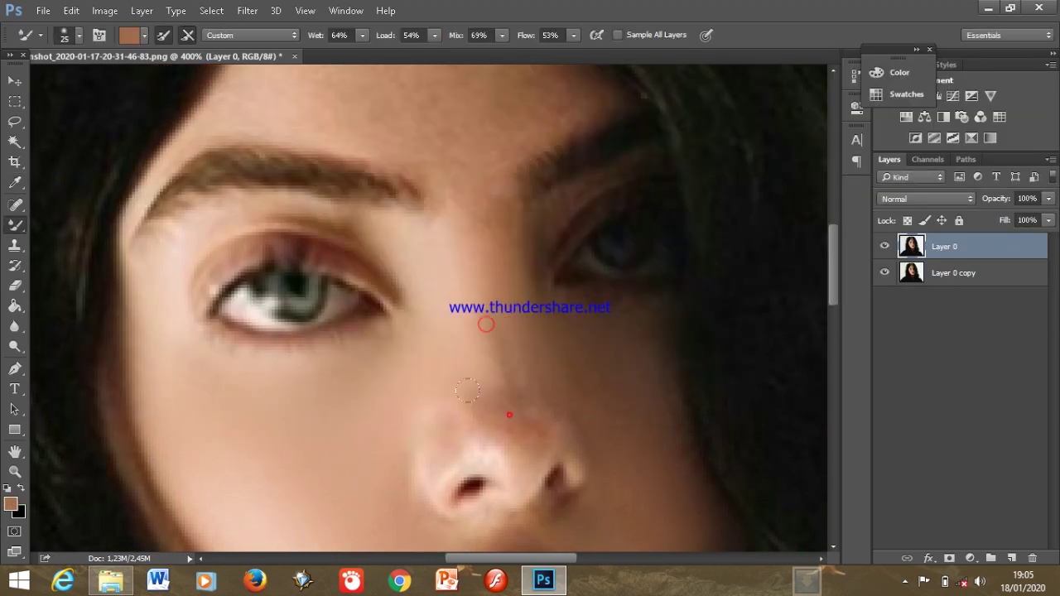
{"action": "left_click", "coordinate": [520, 472]}
{"action": "scroll", "coordinate": [436, 405], "scroll_direction": "up", "scroll_amount": 3}
{"action": "key", "text": "bracketright"}
{"action": "key", "text": "bracketright"}
{"action": "scroll", "coordinate": [320, 114], "scroll_direction": "up", "scroll_amount": 2}
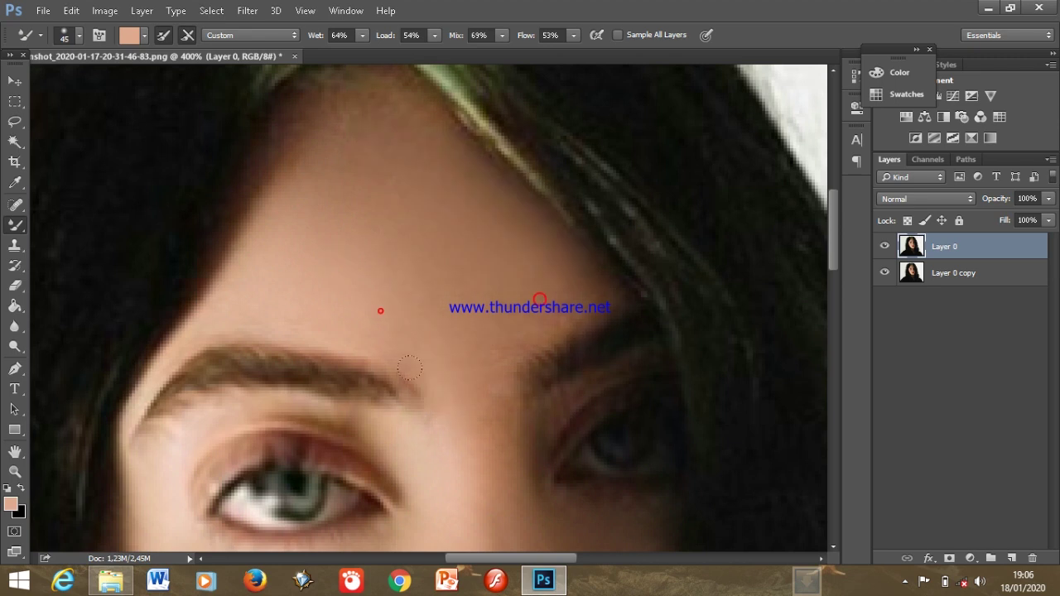
{"action": "scroll", "coordinate": [378, 307], "scroll_direction": "down", "scroll_amount": 3}
Sample brown from the eyebrow, view at 100%, and nudge the iris upward in Liquify
{"action": "left_click", "coordinate": [11, 504]}
{"action": "left_click", "coordinate": [545, 415]}
{"action": "key", "text": "Return"}
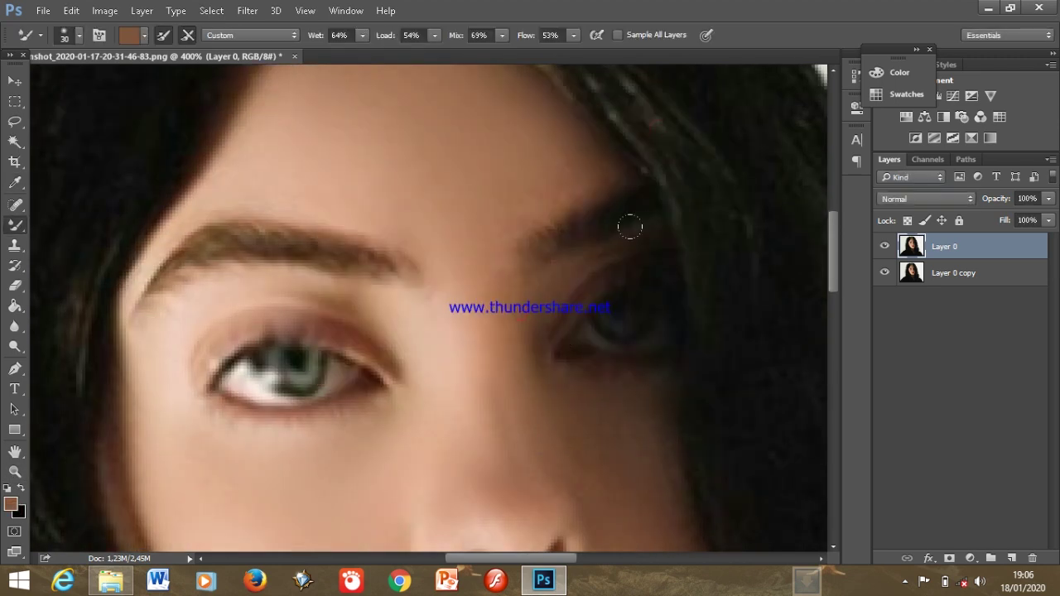
{"action": "key", "text": "ctrl+1"}
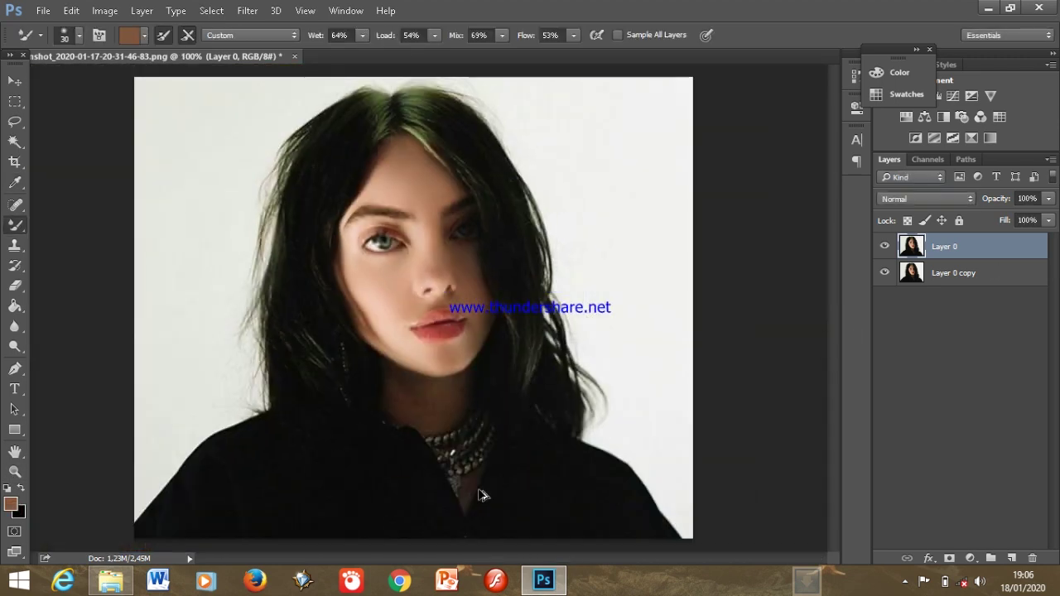
{"action": "key", "text": "shift+ctrl+x"}
{"action": "scroll", "coordinate": [290, 306], "scroll_direction": "up", "scroll_amount": 3}
{"action": "key", "text": "bracketleft"}
{"action": "key", "text": "bracketleft"}
{"action": "key", "text": "bracketleft"}
{"action": "mouse_move", "coordinate": [284, 331]}
{"action": "left_mouse_down"}
{"action": "mouse_move", "coordinate": [282, 296]}
{"action": "mouse_move", "coordinate": [269, 327]}
{"action": "left_mouse_up"}
{"action": "key", "text": "bracketleft"}
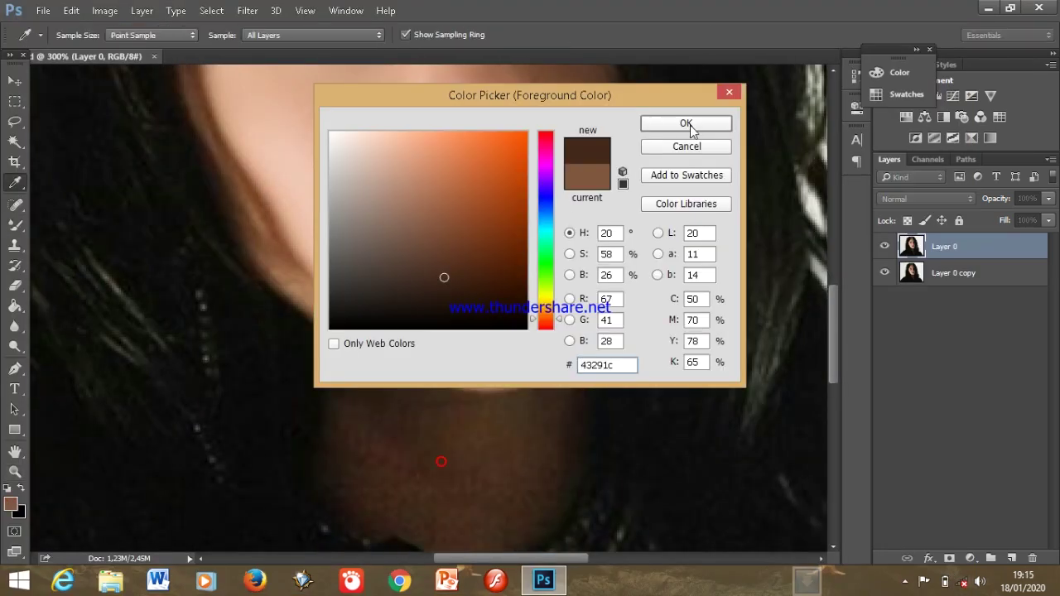
Confirm the eyebrow brown as the painting colour
{"action": "left_click", "coordinate": [686, 123]}
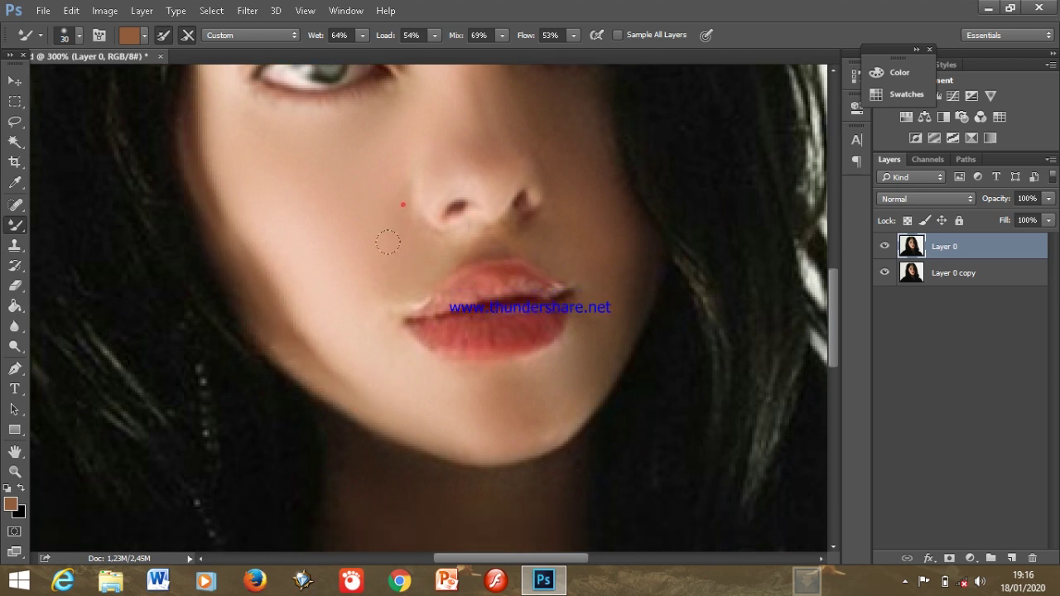
{"action": "scroll", "coordinate": [381, 298], "scroll_direction": "up", "scroll_amount": 1}
{"action": "scroll", "coordinate": [472, 406], "scroll_direction": "up", "scroll_amount": 1}
{"action": "scroll", "coordinate": [568, 449], "scroll_direction": "up", "scroll_amount": 2}
{"action": "scroll", "coordinate": [568, 449], "scroll_direction": "up", "scroll_amount": 1}
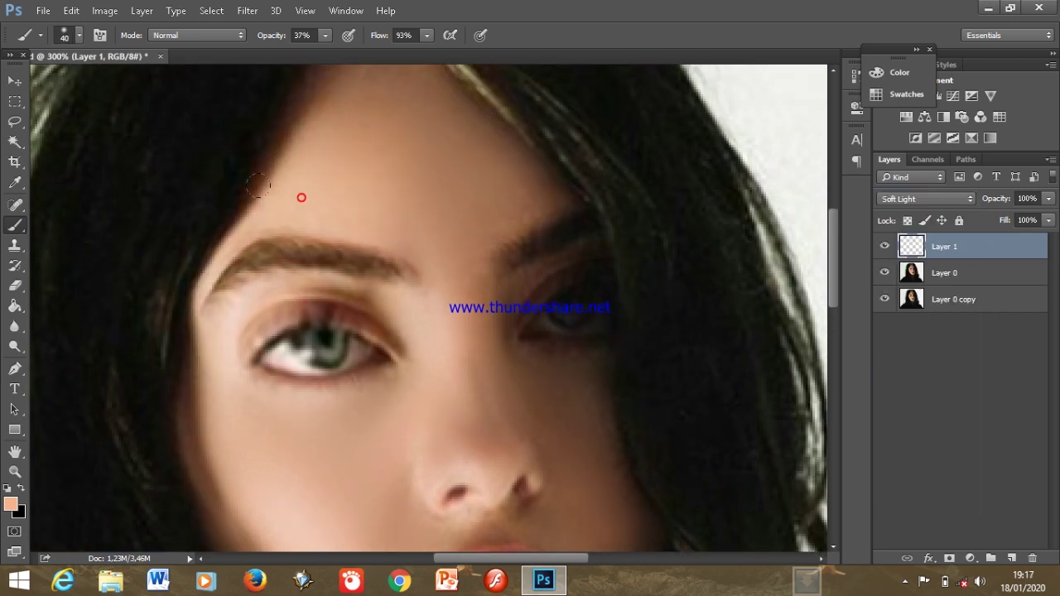
Paint soft peach light from the upper cheek toward the nose, then enlarge the brush
{"action": "scroll", "coordinate": [258, 186], "scroll_direction": "down", "scroll_amount": 1}
{"action": "scroll", "coordinate": [220, 276], "scroll_direction": "down", "scroll_amount": 1}
{"action": "scroll", "coordinate": [247, 276], "scroll_direction": "down", "scroll_amount": 2}
{"action": "left_click_drag", "start_coordinate": [344, 253], "coordinate": [357, 287]}
{"action": "scroll", "coordinate": [389, 348], "scroll_direction": "down", "scroll_amount": 1}
{"action": "scroll", "coordinate": [409, 409], "scroll_direction": "up", "scroll_amount": 1}
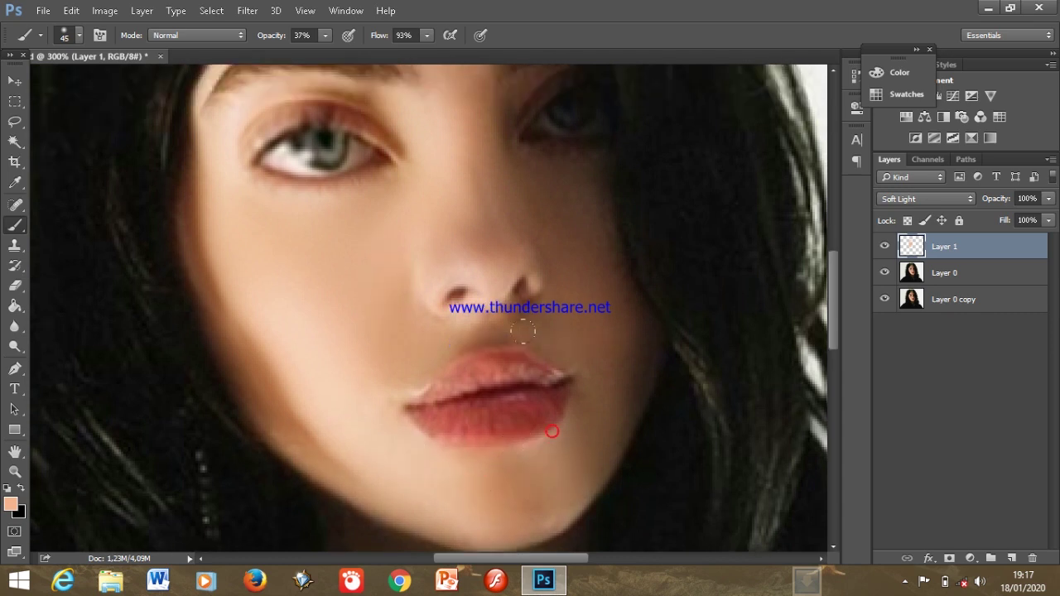
{"action": "scroll", "coordinate": [464, 249], "scroll_direction": "up", "scroll_amount": 5}
{"action": "scroll", "coordinate": [375, 221], "scroll_direction": "up", "scroll_amount": 2}
{"action": "key", "text": "bracketright"}
{"action": "key", "text": "bracketright"}
{"action": "key", "text": "bracketright"}
{"action": "scroll", "coordinate": [376, 141], "scroll_direction": "up", "scroll_amount": 1}
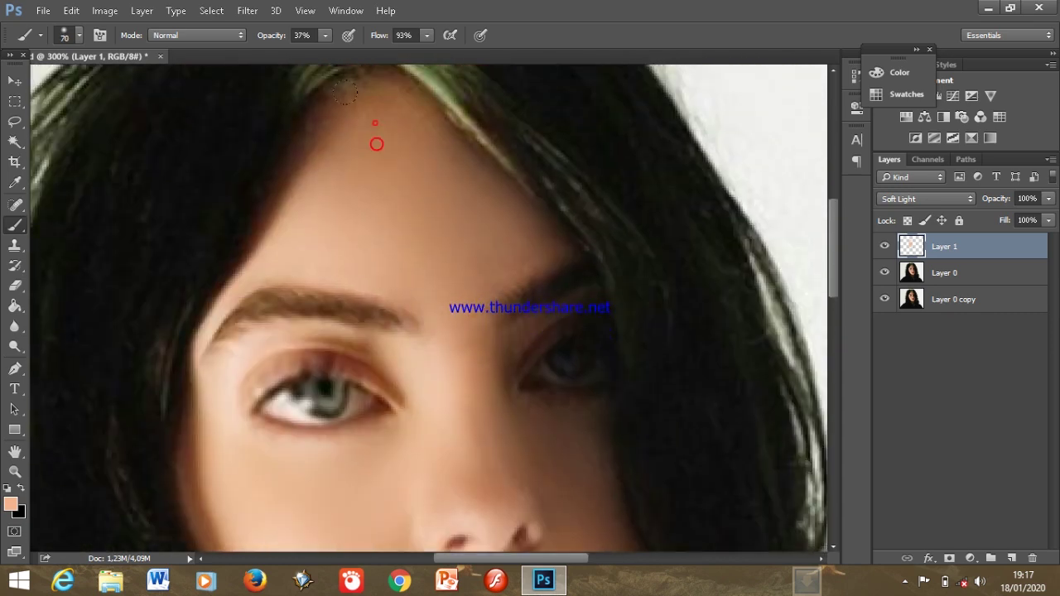
{"action": "scroll", "coordinate": [376, 141], "scroll_direction": "down", "scroll_amount": 2}
Lower the brush flow to 49% and switch the painting colour to pinkish red
{"action": "key", "text": "shift+4"}
{"action": "key", "text": "shift+9"}
{"action": "scroll", "coordinate": [501, 380], "scroll_direction": "down", "scroll_amount": 2}
{"action": "scroll", "coordinate": [502, 380], "scroll_direction": "down", "scroll_amount": 1}
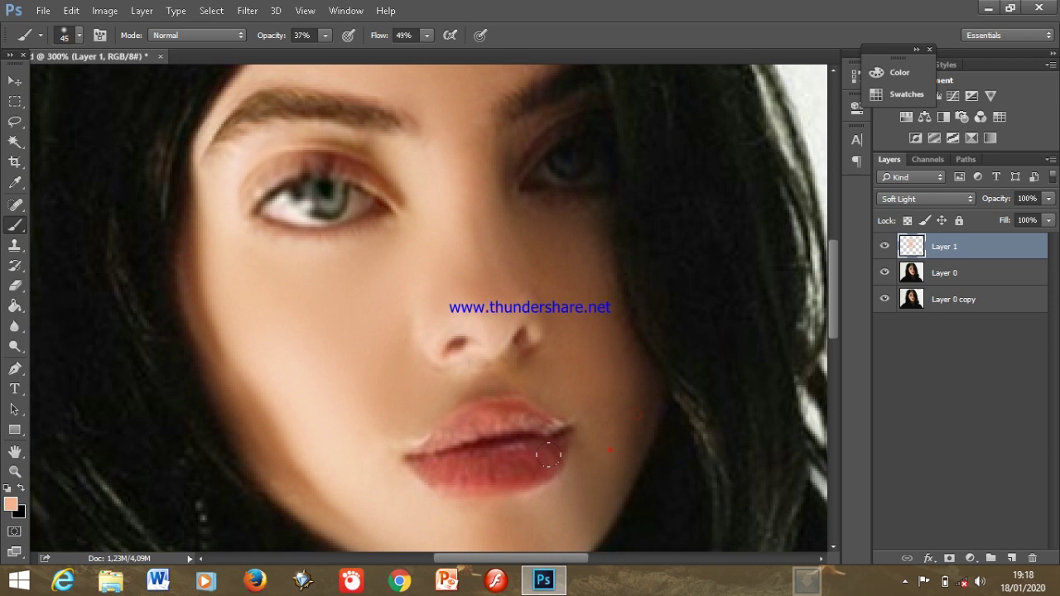
{"action": "scroll", "coordinate": [528, 461], "scroll_direction": "down", "scroll_amount": 3}
{"action": "scroll", "coordinate": [425, 272], "scroll_direction": "up", "scroll_amount": 5}
{"action": "left_click_drag", "start_coordinate": [544, 326], "coordinate": [544, 329]}
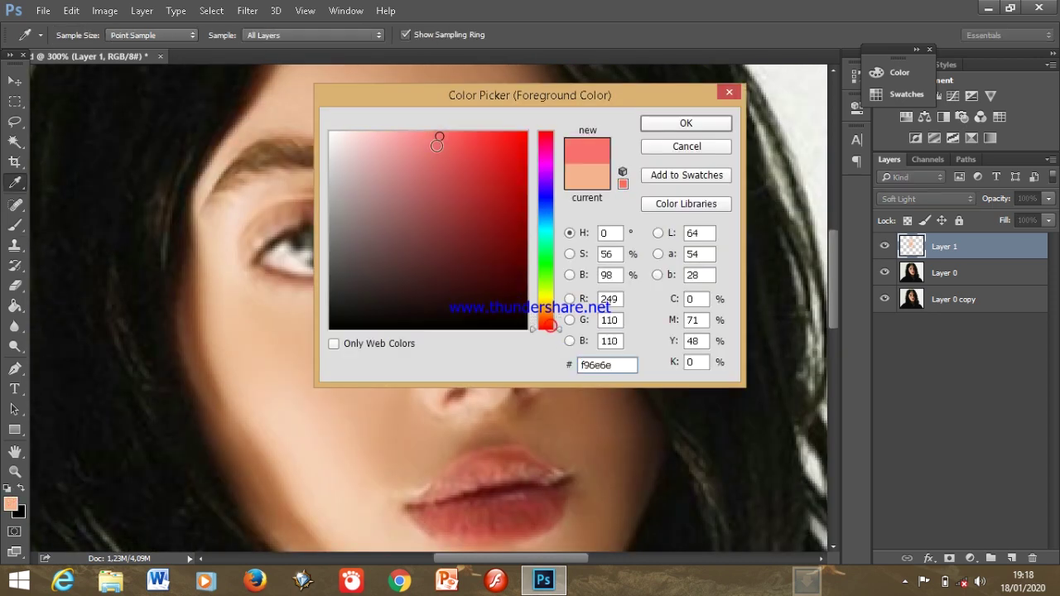
{"action": "left_click", "coordinate": [686, 123]}
Enlarge the brush and zoom out to show the whole portrait
{"action": "scroll", "coordinate": [209, 406], "scroll_direction": "down", "scroll_amount": 1}
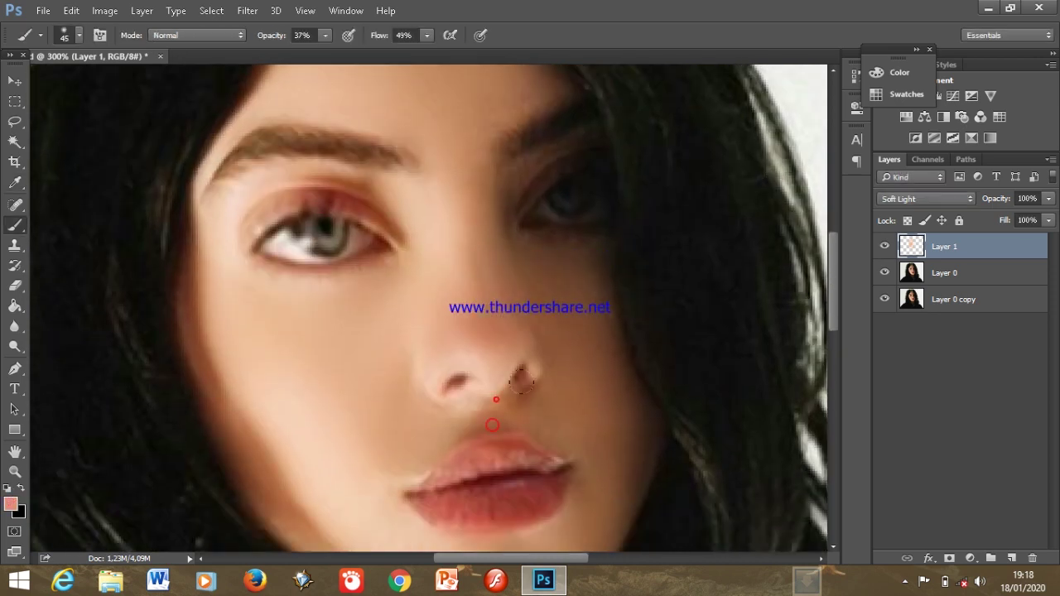
{"action": "scroll", "coordinate": [493, 425], "scroll_direction": "down", "scroll_amount": 2}
{"action": "scroll", "coordinate": [583, 166], "scroll_direction": "up", "scroll_amount": 3}
{"action": "scroll", "coordinate": [497, 173], "scroll_direction": "up", "scroll_amount": 1}
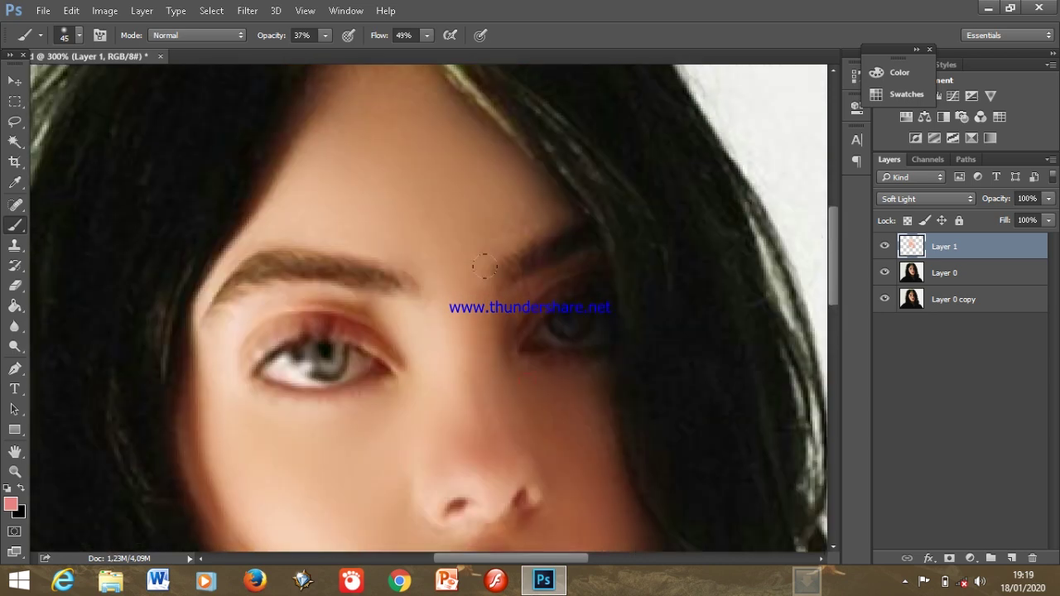
{"action": "scroll", "coordinate": [380, 124], "scroll_direction": "up", "scroll_amount": 1}
{"action": "key", "text": "bracketright"}
{"action": "key", "text": "bracketright"}
{"action": "key", "text": "bracketright"}
{"action": "scroll", "coordinate": [494, 244], "scroll_direction": "down", "scroll_amount": 2}
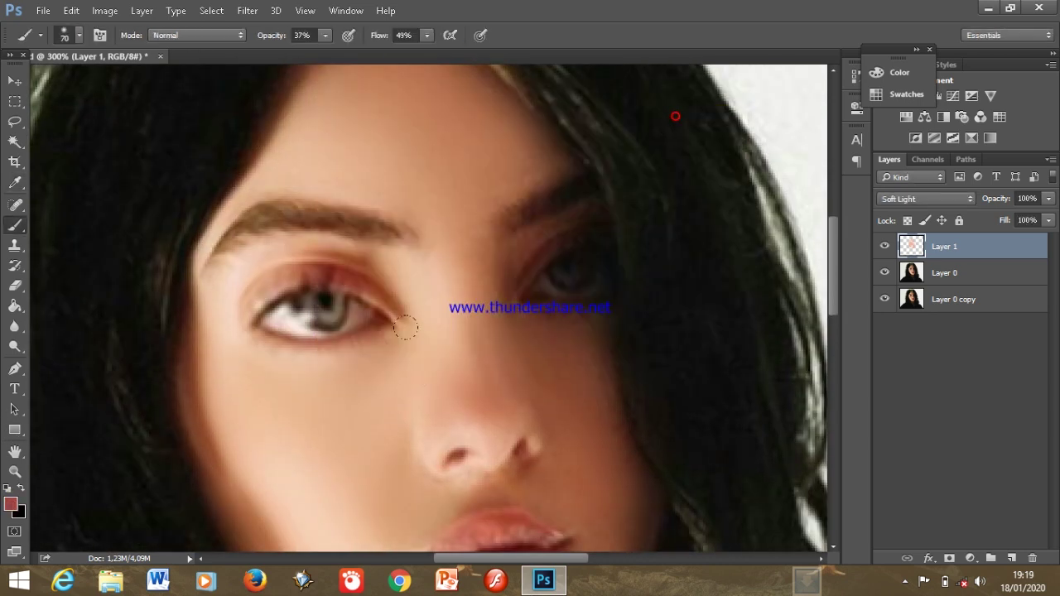
{"action": "scroll", "coordinate": [515, 296], "scroll_direction": "down", "scroll_amount": 2}
{"action": "scroll", "coordinate": [546, 256], "scroll_direction": "down", "scroll_amount": 2}
{"action": "scroll", "coordinate": [573, 217], "scroll_direction": "up", "scroll_amount": 1}
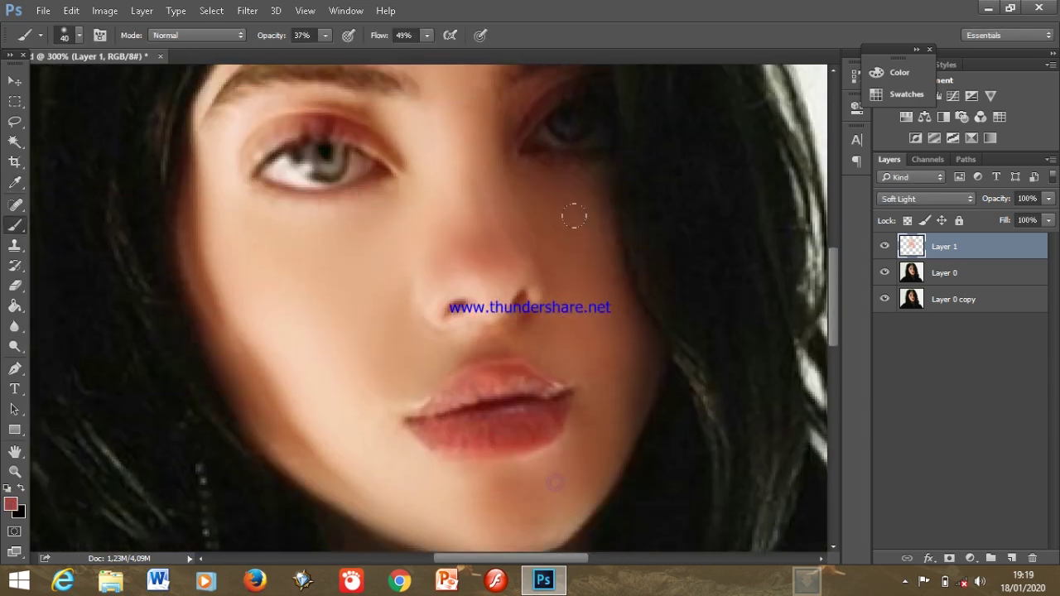
{"action": "key", "text": "ctrl+minus"}
{"action": "key", "text": "ctrl+minus"}
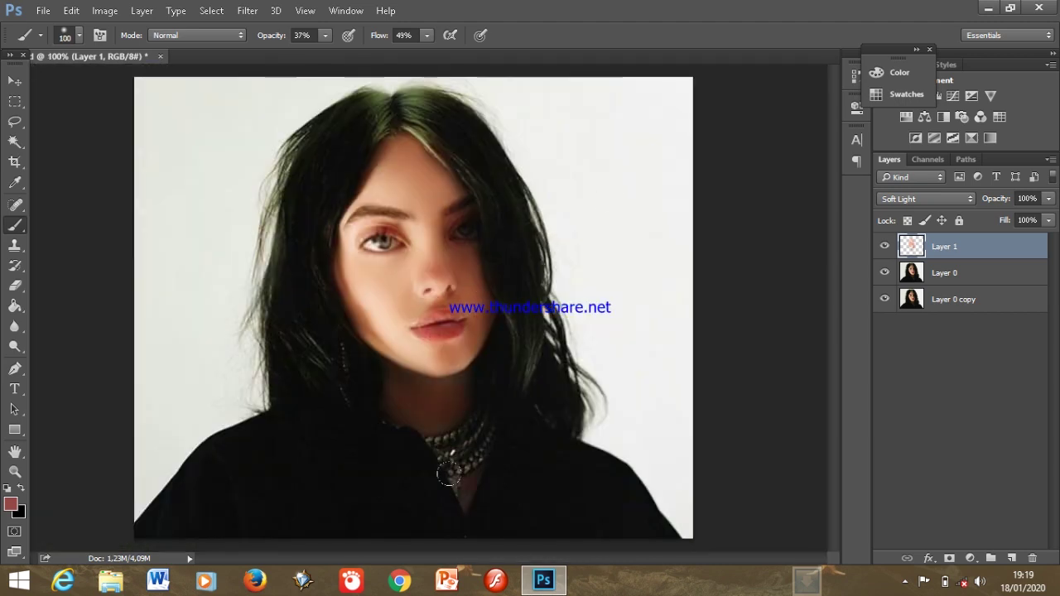
Pick a pale skin tone and resume painting with a larger brush
{"action": "left_click", "coordinate": [439, 407]}
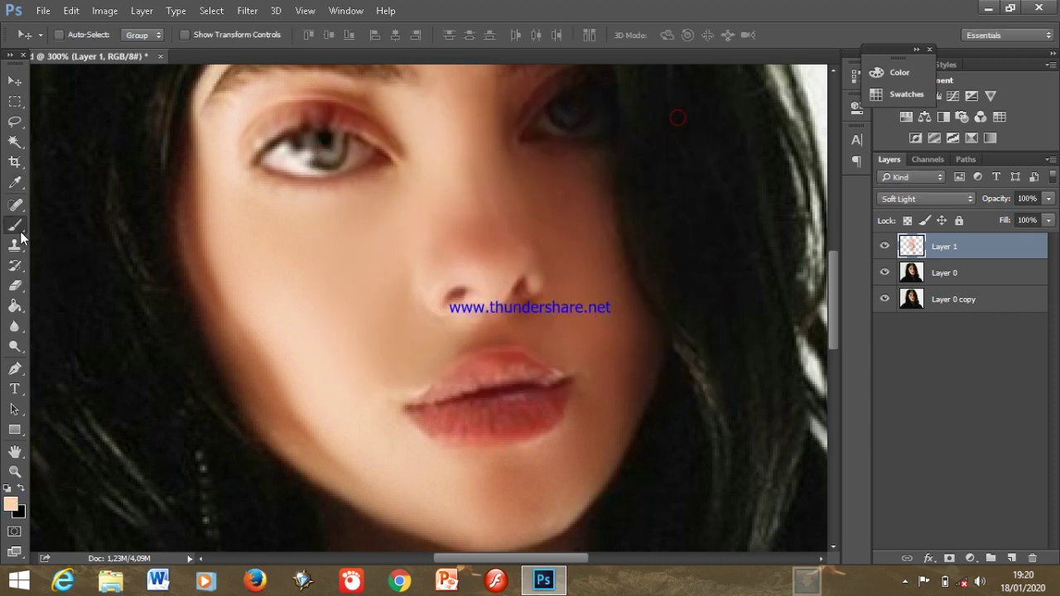
{"action": "left_click", "coordinate": [15, 225]}
{"action": "scroll", "coordinate": [232, 117], "scroll_direction": "up", "scroll_amount": 1}
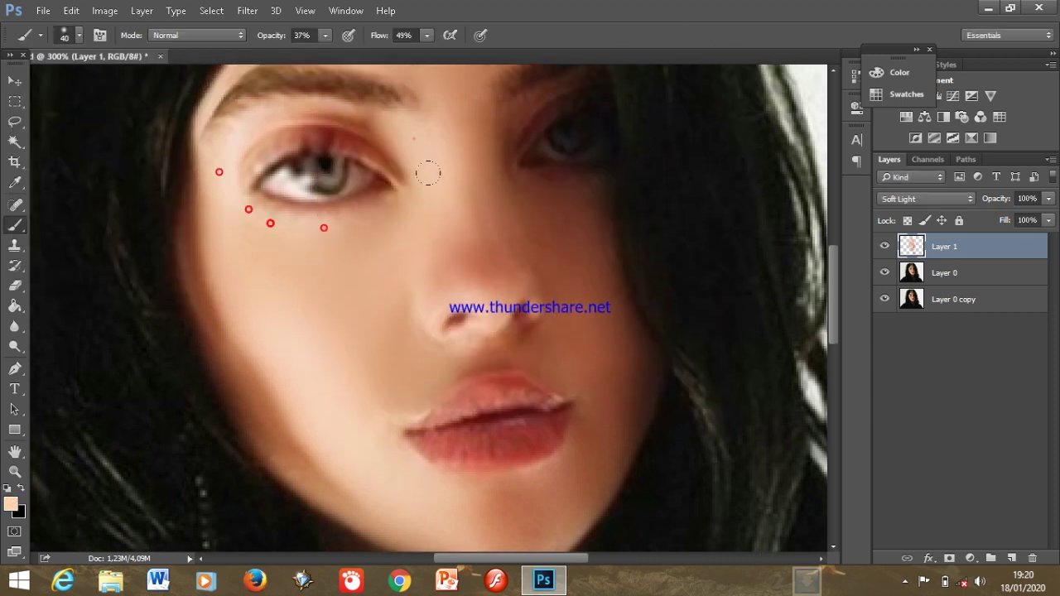
{"action": "scroll", "coordinate": [274, 184], "scroll_direction": "up", "scroll_amount": 5}
{"action": "key", "text": "]"}
{"action": "key", "text": "]"}
{"action": "key", "text": "]"}
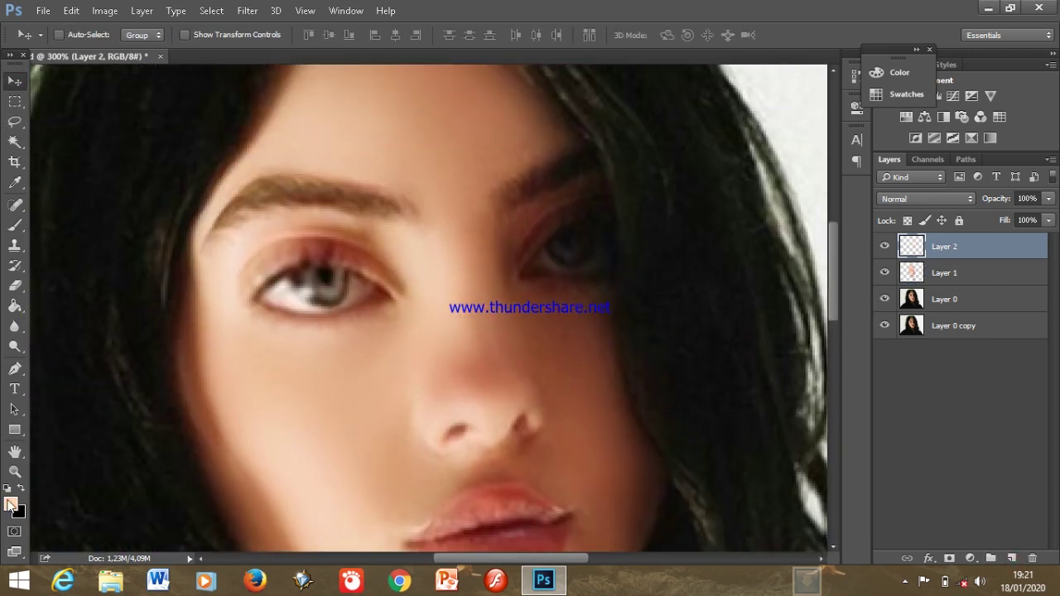
Use Liquify's Forward Warp to push the white of the left eye rightward
{"action": "left_click", "coordinate": [248, 10]}
{"action": "left_click", "coordinate": [263, 131]}
{"action": "key", "text": "ctrl+plus"}
{"action": "key", "text": "ctrl+plus"}
{"action": "key", "text": "ctrl+plus"}
{"action": "key", "text": "ctrl+plus"}
{"action": "key", "text": "ctrl+plus"}
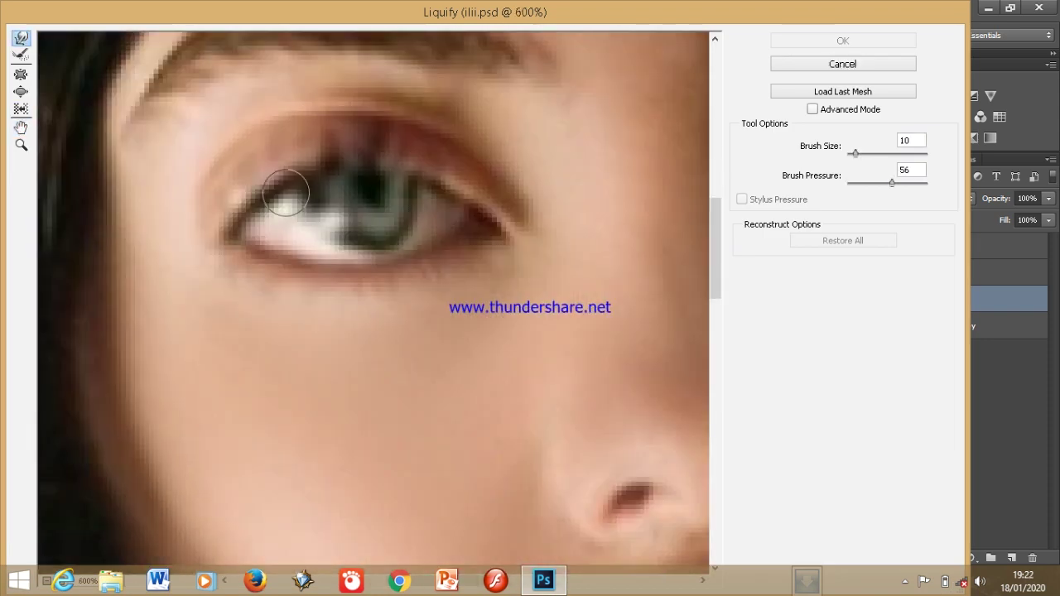
{"action": "mouse_move", "coordinate": [286, 192]}
{"action": "left_mouse_down"}
{"action": "mouse_move", "coordinate": [323, 214]}
{"action": "mouse_move", "coordinate": [418, 190]}
{"action": "left_mouse_up"}
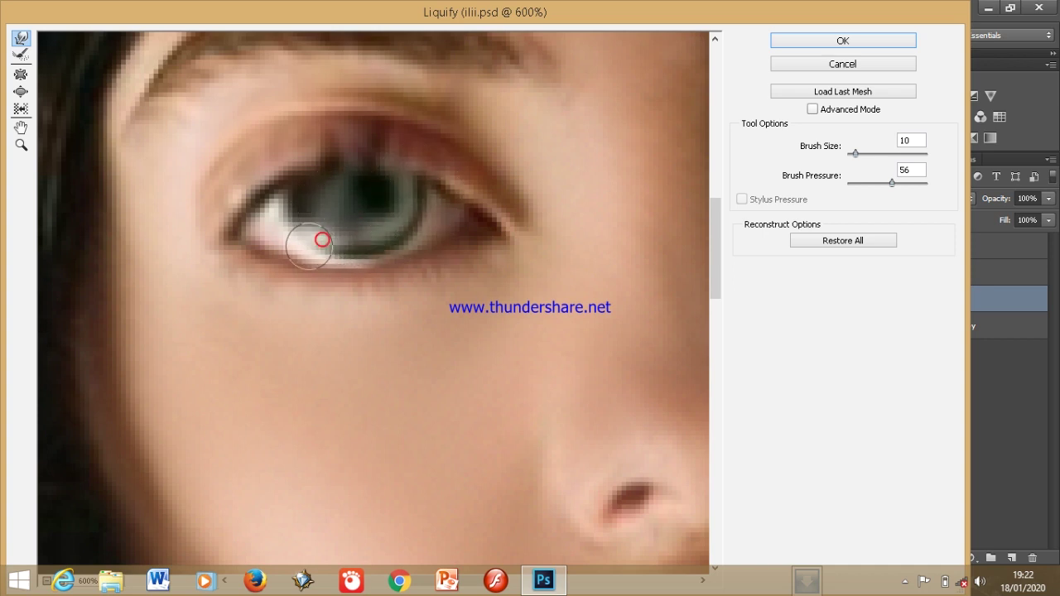
{"action": "key", "text": "h"}
{"action": "left_click_drag", "start_coordinate": [414, 192], "coordinate": [385, 272]}
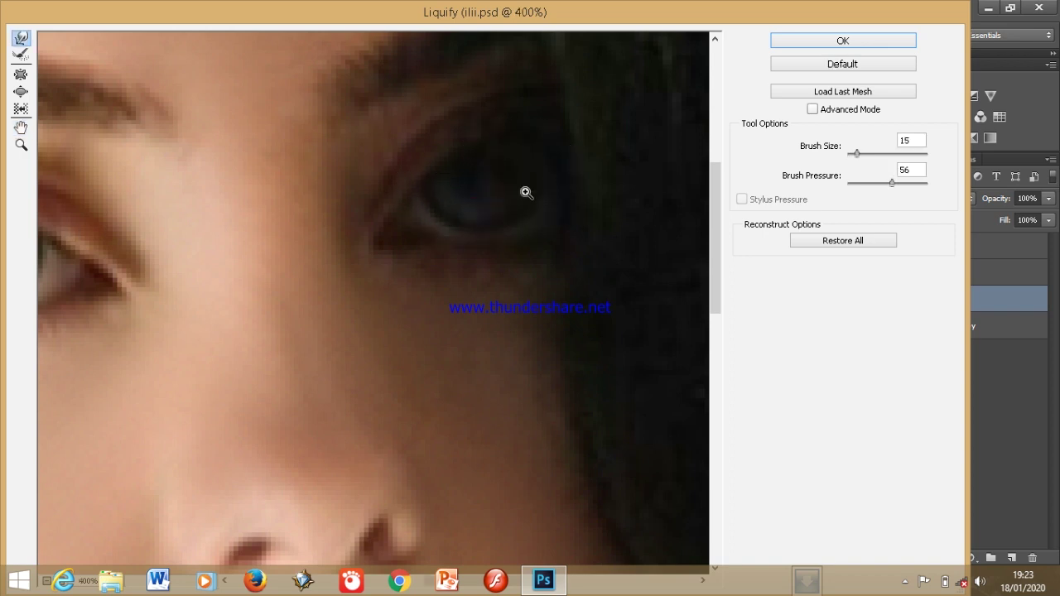
{"action": "key", "text": "Return"}
Darken the left eye's pupil with a small soft round brush
{"action": "left_click", "coordinate": [927, 246]}
{"action": "key", "text": "b"}
{"action": "left_click", "coordinate": [68, 35]}
{"action": "left_click", "coordinate": [319, 279]}
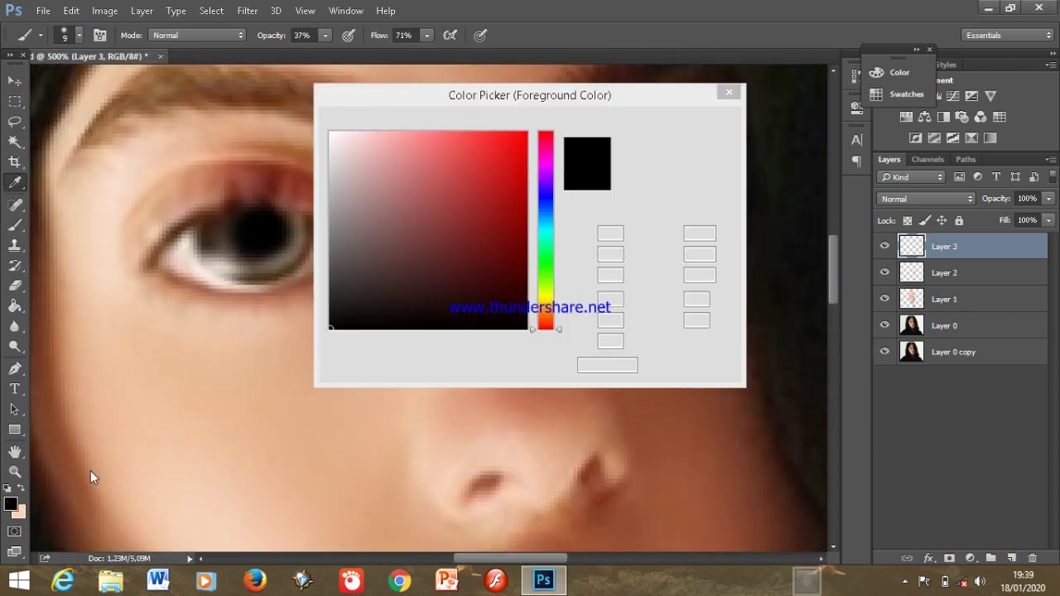
Paint the iris light blue on a layer set to Color blend mode
{"action": "left_click_drag", "start_coordinate": [207, 265], "coordinate": [284, 221]}
{"action": "left_click", "coordinate": [926, 199]}
{"action": "left_click", "coordinate": [879, 491]}
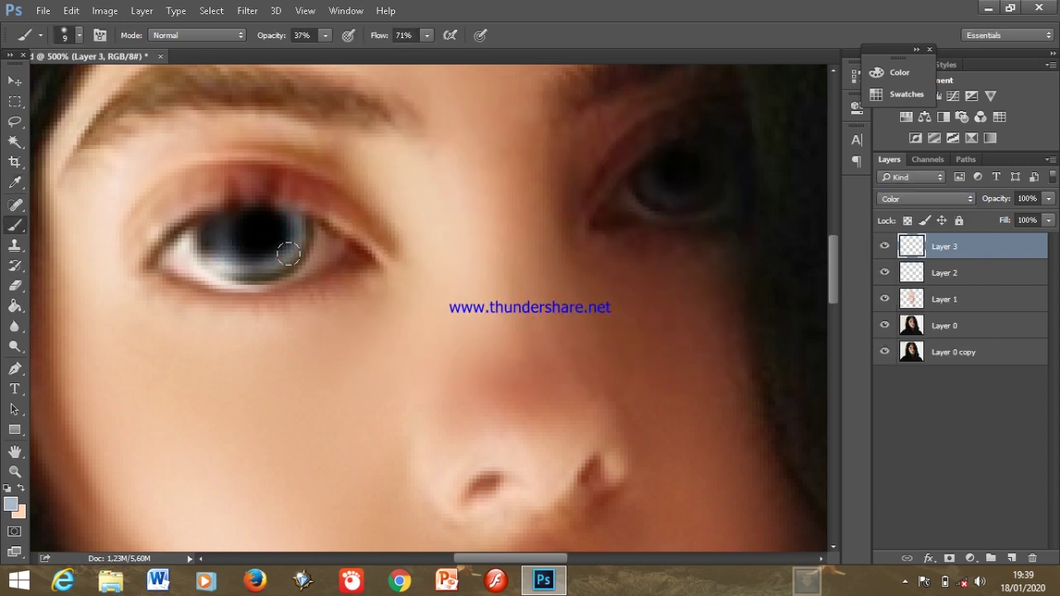
On a new Soft Light layer, shade the upper eyelid edge black with a size-20 brush
{"action": "left_click", "coordinate": [1011, 559]}
{"action": "left_click", "coordinate": [11, 504]}
{"action": "left_click", "coordinate": [454, 287]}
{"action": "left_click", "coordinate": [682, 124]}
{"action": "right_click", "coordinate": [84, 66]}
{"action": "left_click", "coordinate": [925, 198]}
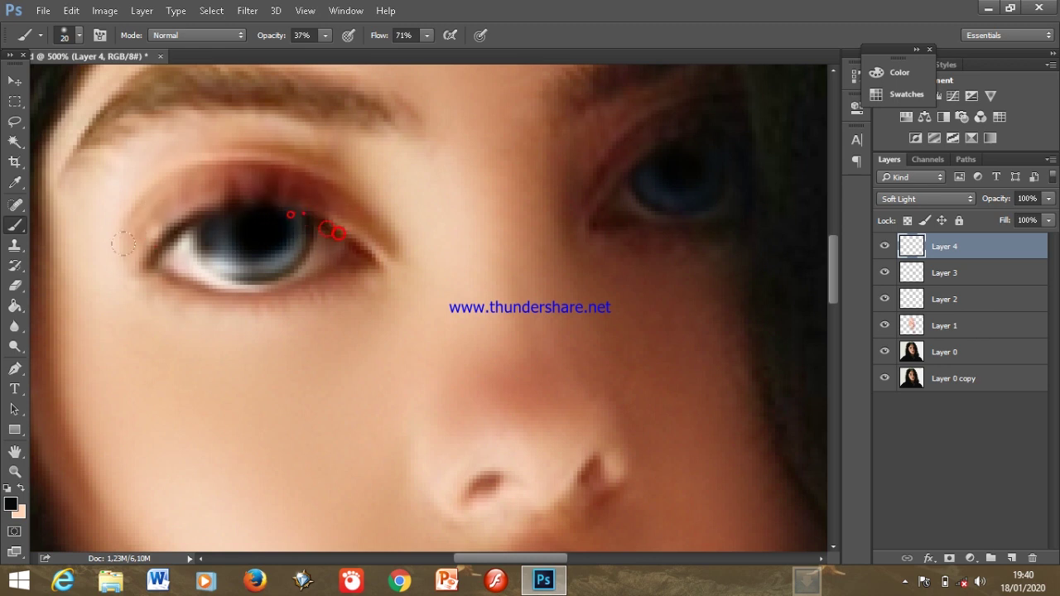
{"action": "left_click_drag", "start_coordinate": [661, 150], "coordinate": [701, 135]}
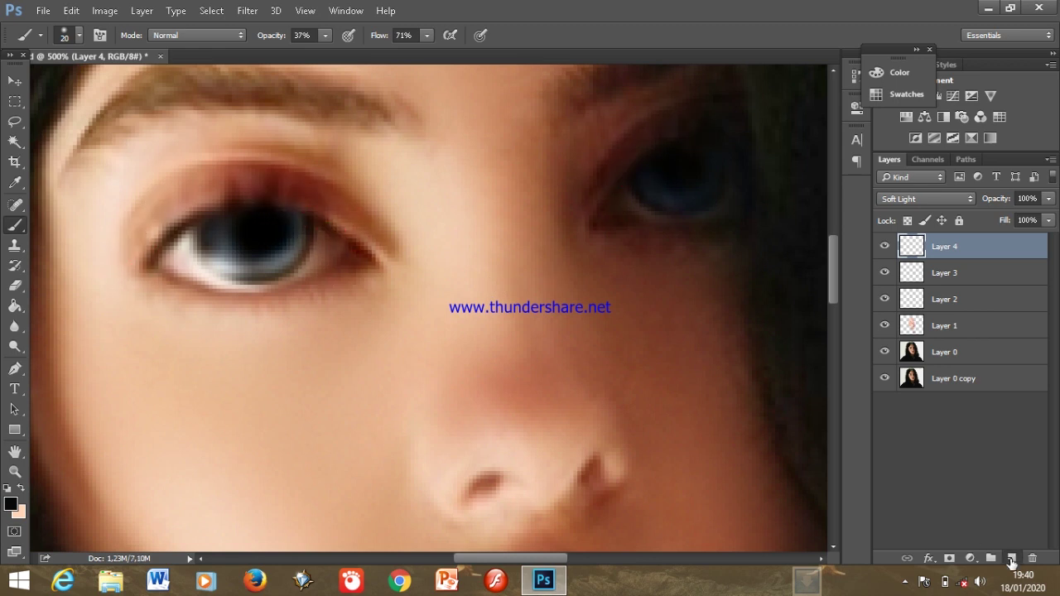
On another new layer, dab two white highlights onto the iris at 96% opacity
{"action": "left_click", "coordinate": [1011, 560]}
{"action": "key", "text": "9"}
{"action": "key", "text": "6"}
{"action": "left_click", "coordinate": [37, 471], "text": "alt"}
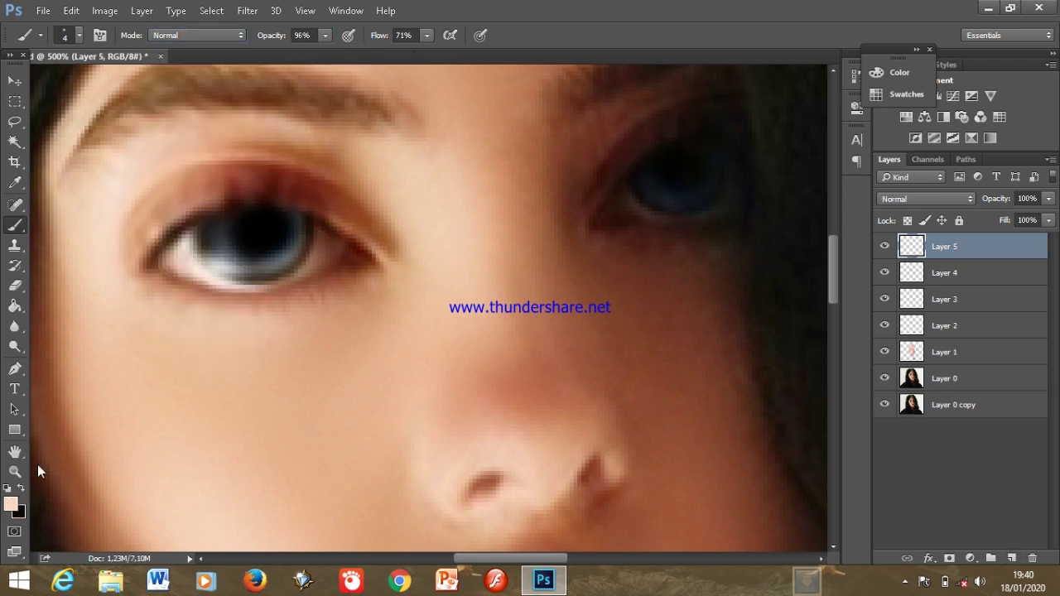
{"action": "left_click", "coordinate": [233, 265]}
{"action": "left_click", "coordinate": [217, 262]}
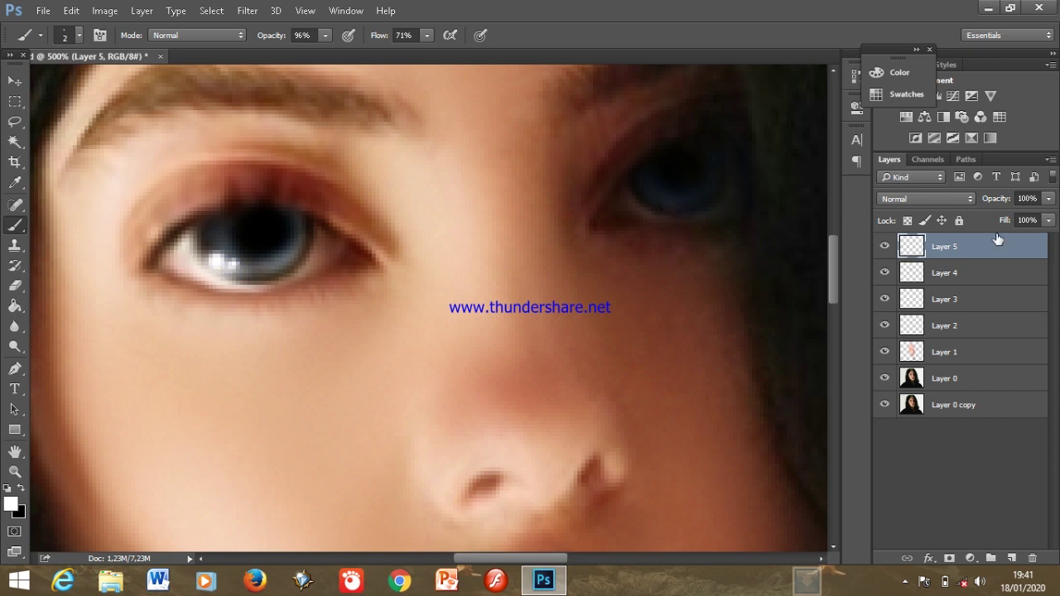
{"action": "left_click", "coordinate": [694, 124]}
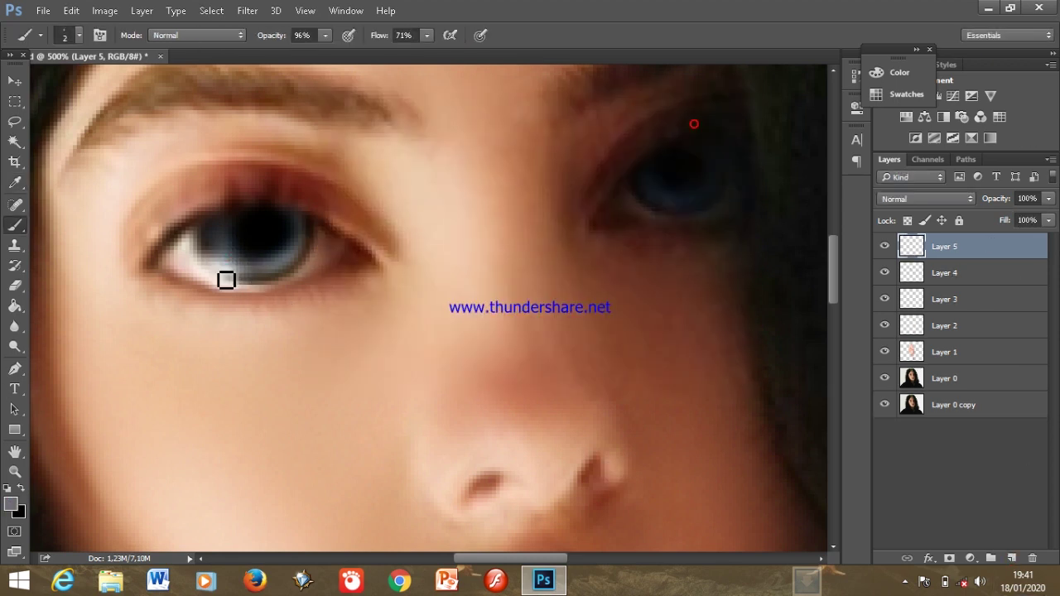
Add a new layer and paint a sparkle dot with a 2-pixel brush at 90% opacity
{"action": "left_click", "coordinate": [12, 503]}
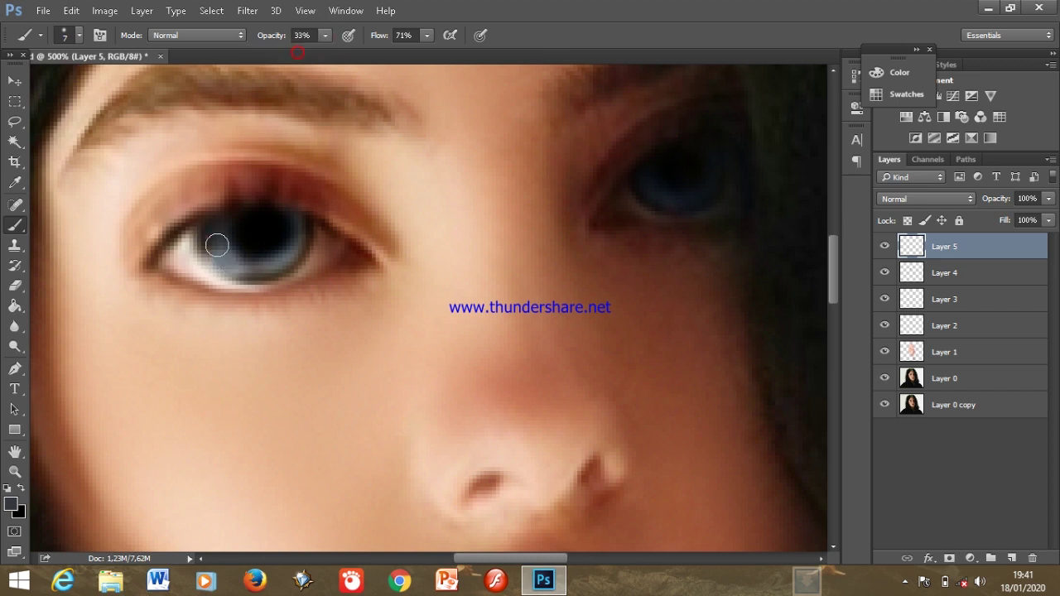
{"action": "left_click", "coordinate": [1011, 557]}
{"action": "left_click_drag", "start_coordinate": [325, 35], "coordinate": [352, 50]}
{"action": "key", "text": "["}
{"action": "key", "text": "["}
{"action": "left_click", "coordinate": [228, 263]}
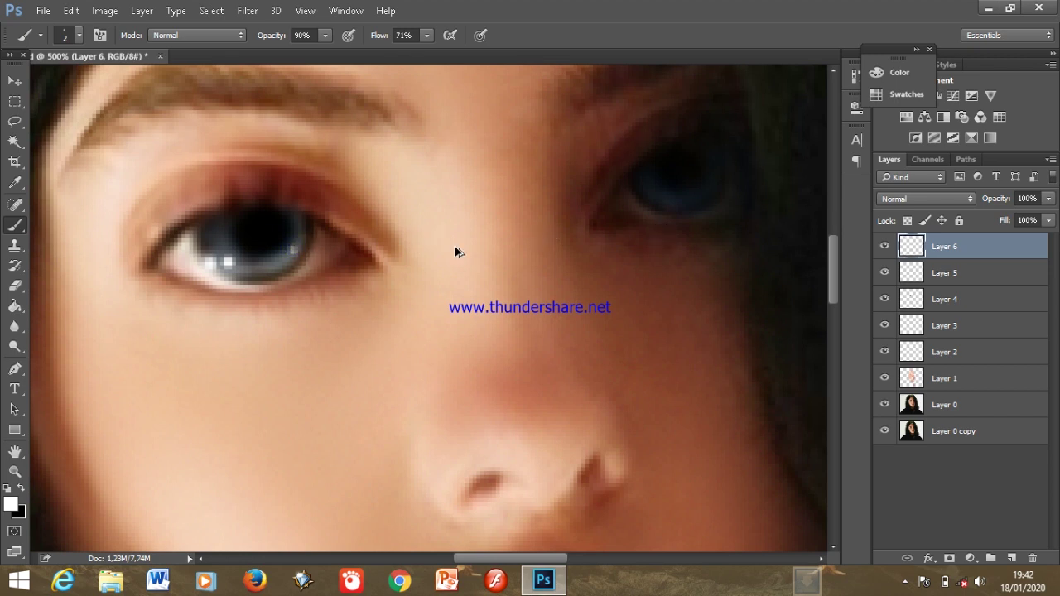
Outline the area under the left eye with the Pen, select it, and paint it softly
{"action": "key", "text": "ctrl+minus"}
{"action": "key", "text": "ctrl+minus"}
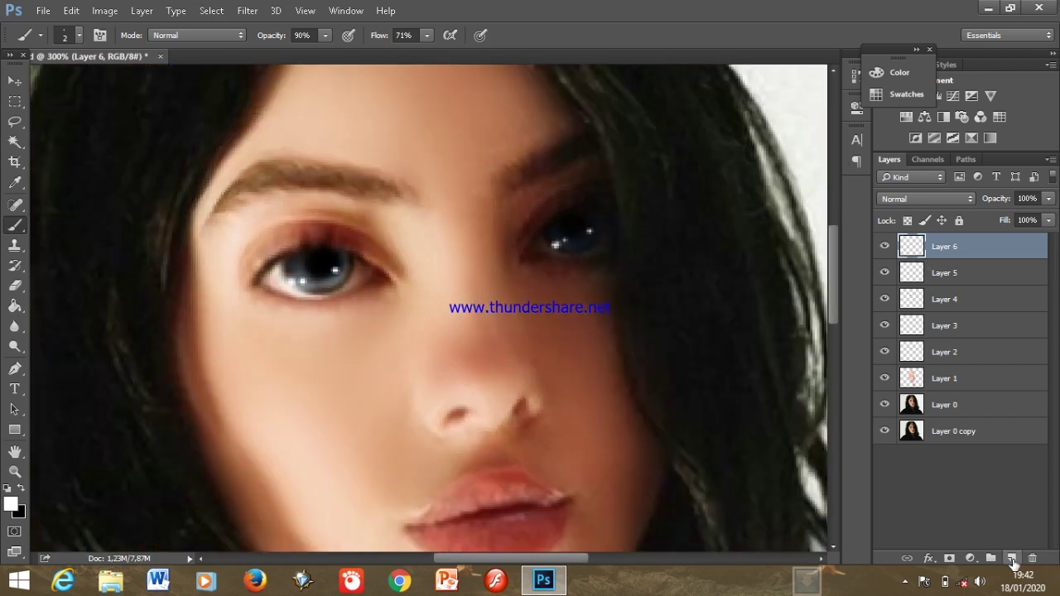
{"action": "key", "text": "p"}
{"action": "left_click", "coordinate": [259, 289]}
{"action": "left_click", "coordinate": [406, 315]}
{"action": "left_click", "coordinate": [348, 390]}
{"action": "left_click", "coordinate": [230, 374]}
{"action": "key", "text": "ctrl+Return"}
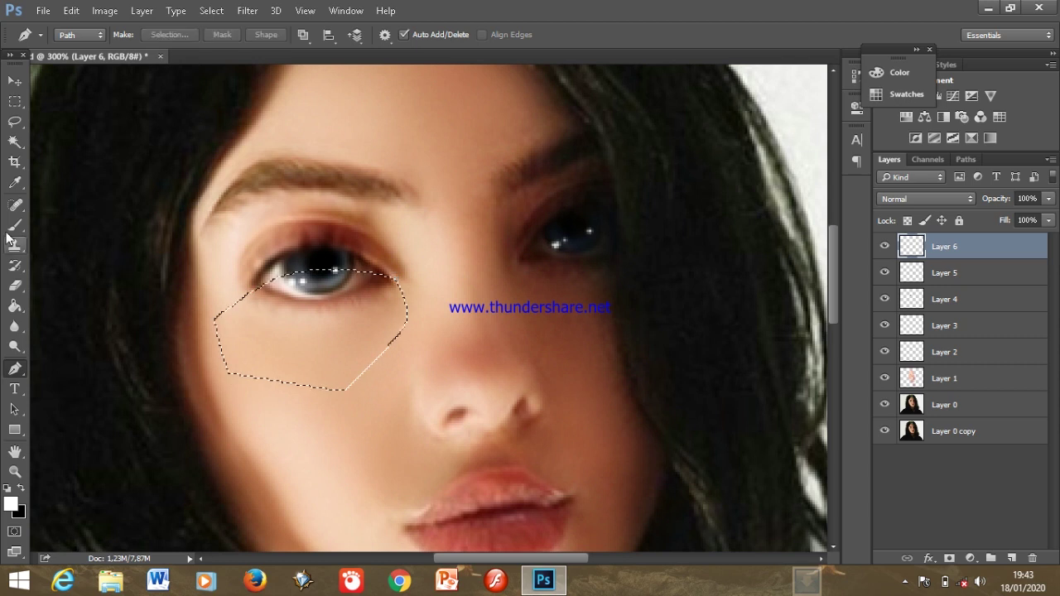
{"action": "key", "text": "b"}
{"action": "left_click_drag", "start_coordinate": [325, 35], "coordinate": [273, 52]}
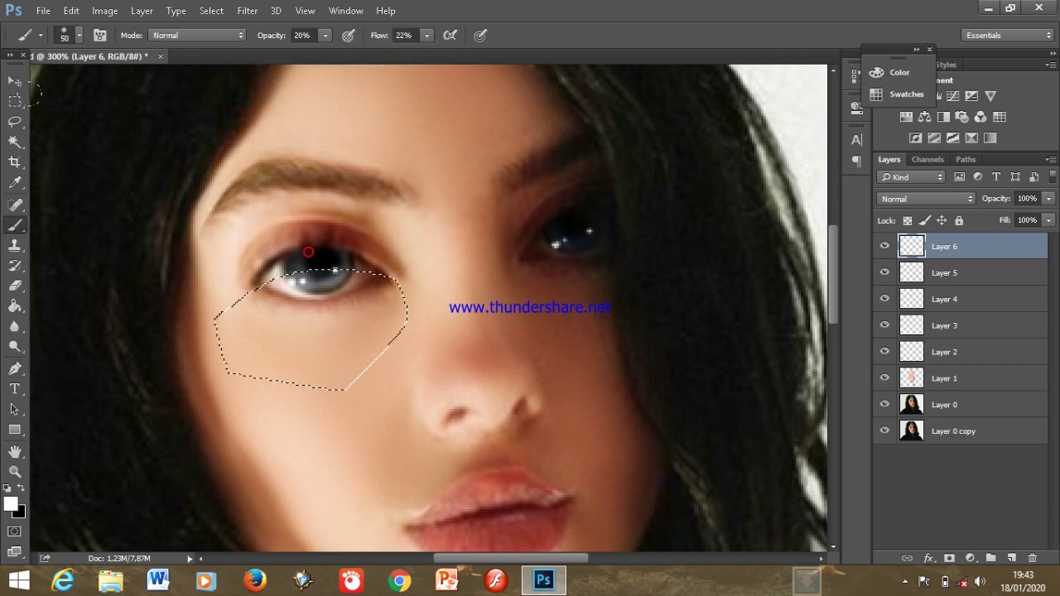
{"action": "key", "text": "v"}
{"action": "key", "text": "b"}
Deselect, then draw a curved Pen outline along the lower lid and turn it into a selection
{"action": "left_click_drag", "start_coordinate": [240, 314], "coordinate": [381, 356]}
{"action": "key", "text": "ctrl+d"}
{"action": "key", "text": "p"}
{"action": "left_click", "coordinate": [527, 255]}
{"action": "left_click_drag", "start_coordinate": [563, 232], "coordinate": [589, 229]}
{"action": "left_click", "coordinate": [614, 290]}
{"action": "left_click", "coordinate": [571, 297]}
{"action": "left_click", "coordinate": [518, 268]}
{"action": "key", "text": "ctrl+Return"}
{"action": "key", "text": "b"}
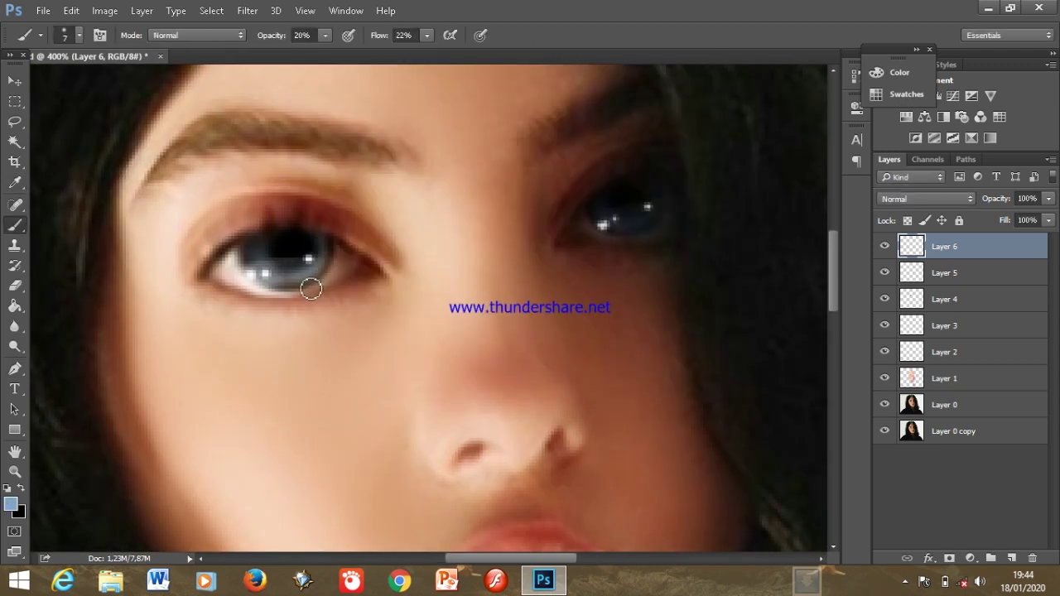
Set the brush flow to 71% and choose a light blue painting colour
{"action": "key", "text": "shift+7"}
{"action": "key", "text": "shift+1"}
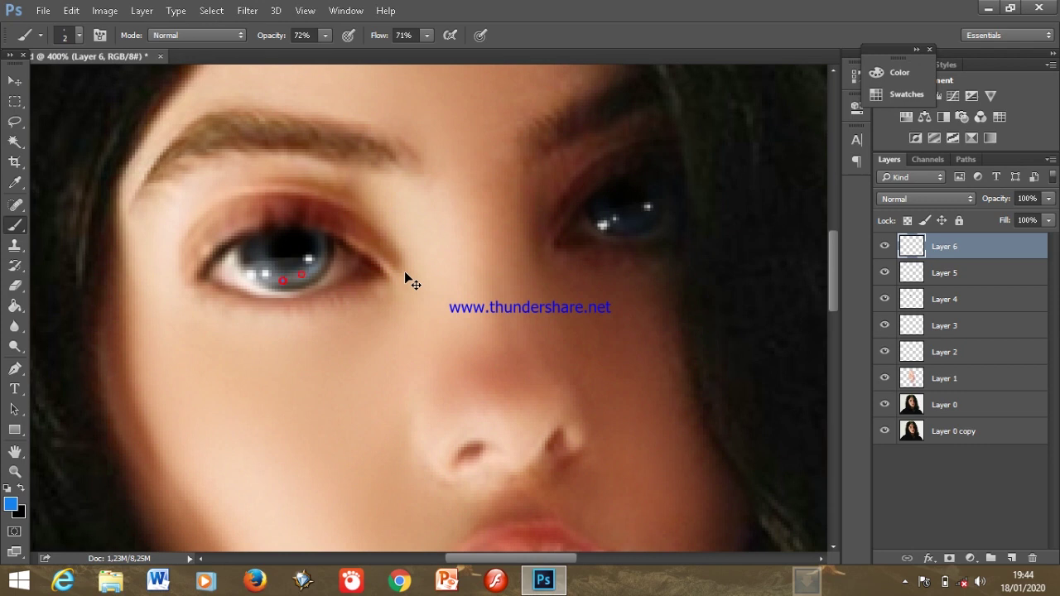
{"action": "left_click", "coordinate": [11, 505]}
{"action": "left_click", "coordinate": [412, 182]}
{"action": "left_click", "coordinate": [684, 121]}
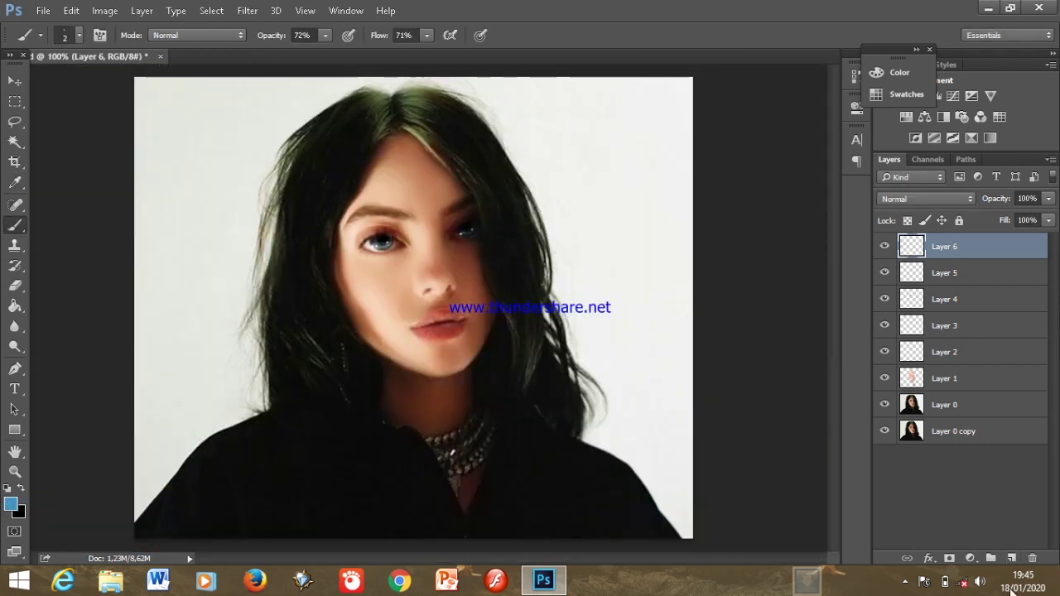
On Layer 4, softly paint white at 31% over the eye whites and eyelid
{"action": "left_click", "coordinate": [948, 301]}
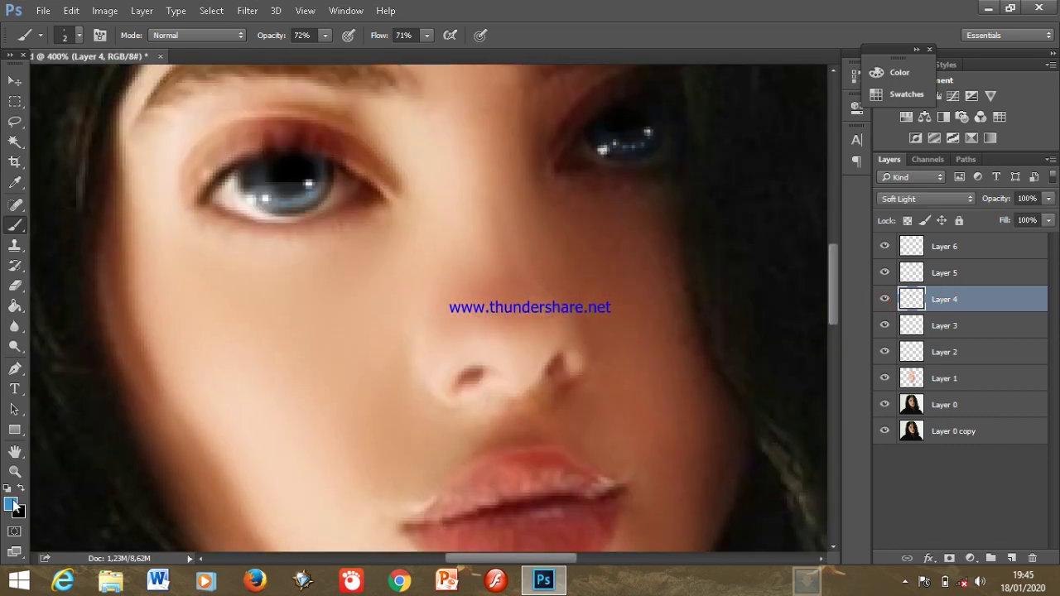
{"action": "key", "text": "d"}
{"action": "key", "text": "x"}
{"action": "left_click_drag", "start_coordinate": [326, 35], "coordinate": [292, 53]}
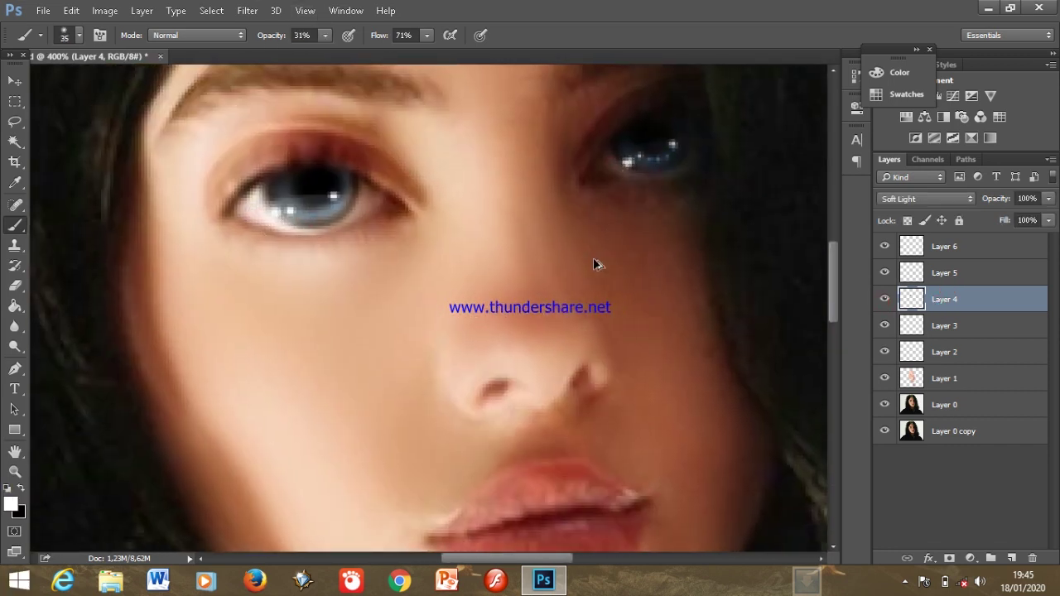
{"action": "left_click_drag", "start_coordinate": [550, 139], "coordinate": [587, 307]}
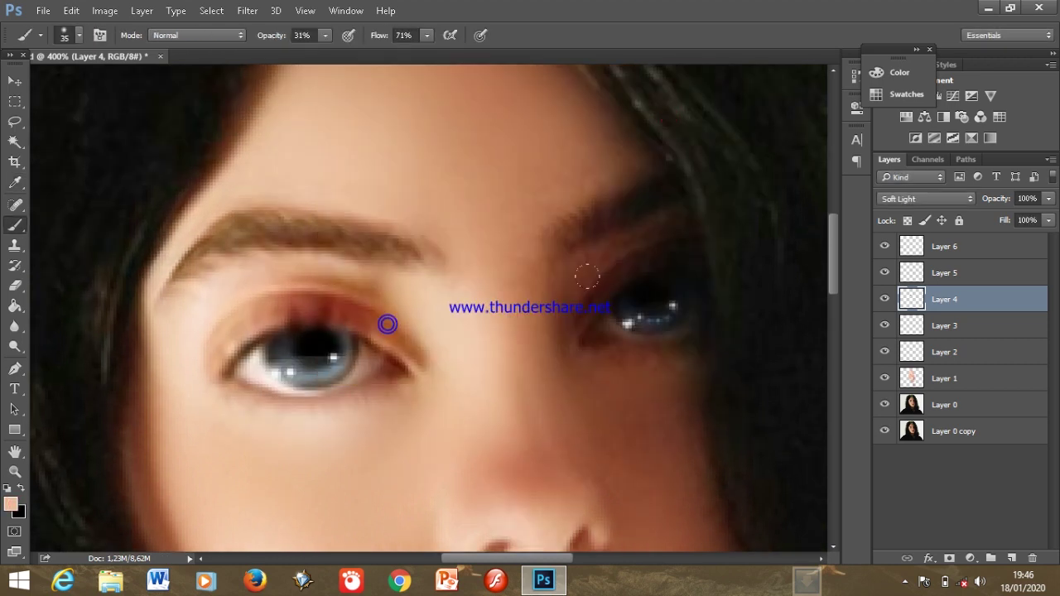
Add a Multiply layer above Layer 6 for the lips and pick a red colour
{"action": "key", "text": "ctrl+1"}
{"action": "left_click", "coordinate": [944, 246]}
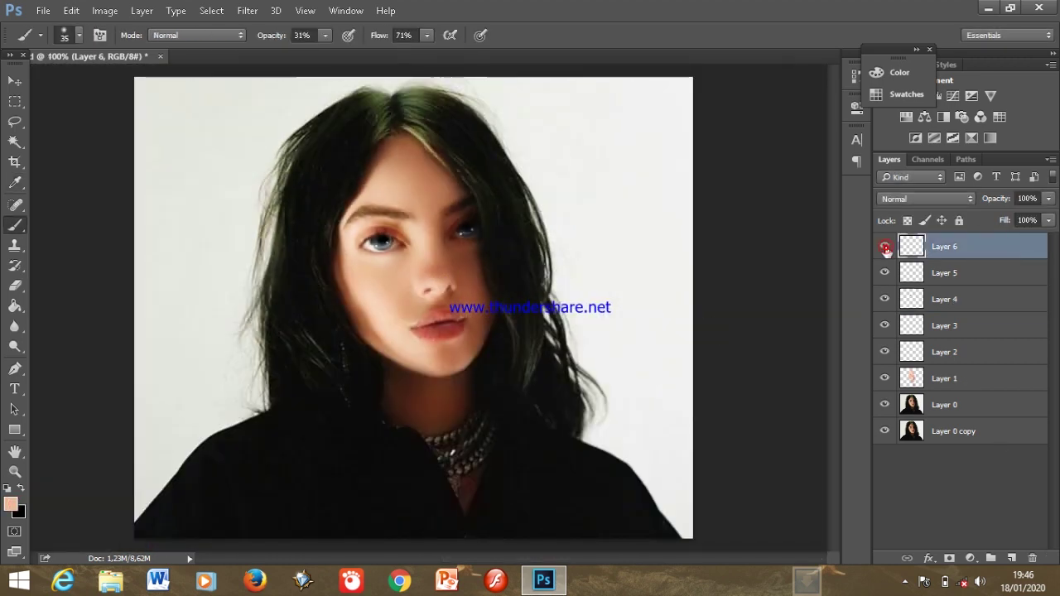
{"action": "left_click", "coordinate": [1011, 558]}
{"action": "key", "text": "ctrl+plus"}
{"action": "key", "text": "ctrl+plus"}
{"action": "key", "text": "ctrl+plus"}
{"action": "left_click", "coordinate": [11, 503]}
{"action": "left_click", "coordinate": [477, 159]}
{"action": "left_click", "coordinate": [684, 121]}
{"action": "left_click", "coordinate": [926, 199]}
{"action": "left_click", "coordinate": [890, 249]}
Paint the lower and upper lips deep red with brush size 20, 62% opacity, 79% flow
{"action": "key", "text": "bracketleft"}
{"action": "key", "text": "bracketleft"}
{"action": "key", "text": "bracketleft"}
{"action": "key", "text": "6"}
{"action": "key", "text": "2"}
{"action": "key", "text": "shift+7"}
{"action": "key", "text": "shift+9"}
{"action": "mouse_move", "coordinate": [464, 414]}
{"action": "left_mouse_down"}
{"action": "mouse_move", "coordinate": [613, 422]}
{"action": "mouse_move", "coordinate": [464, 447]}
{"action": "mouse_move", "coordinate": [571, 376]}
{"action": "left_mouse_up"}
{"action": "mouse_move", "coordinate": [472, 358]}
{"action": "left_mouse_down"}
{"action": "mouse_move", "coordinate": [530, 346]}
{"action": "mouse_move", "coordinate": [626, 358]}
{"action": "mouse_move", "coordinate": [539, 426]}
{"action": "mouse_move", "coordinate": [593, 402]}
{"action": "left_mouse_up"}
Adjust Blend If in Layer 7's Layer Style so the lip texture shows through the red
{"action": "double_click", "coordinate": [1023, 246]}
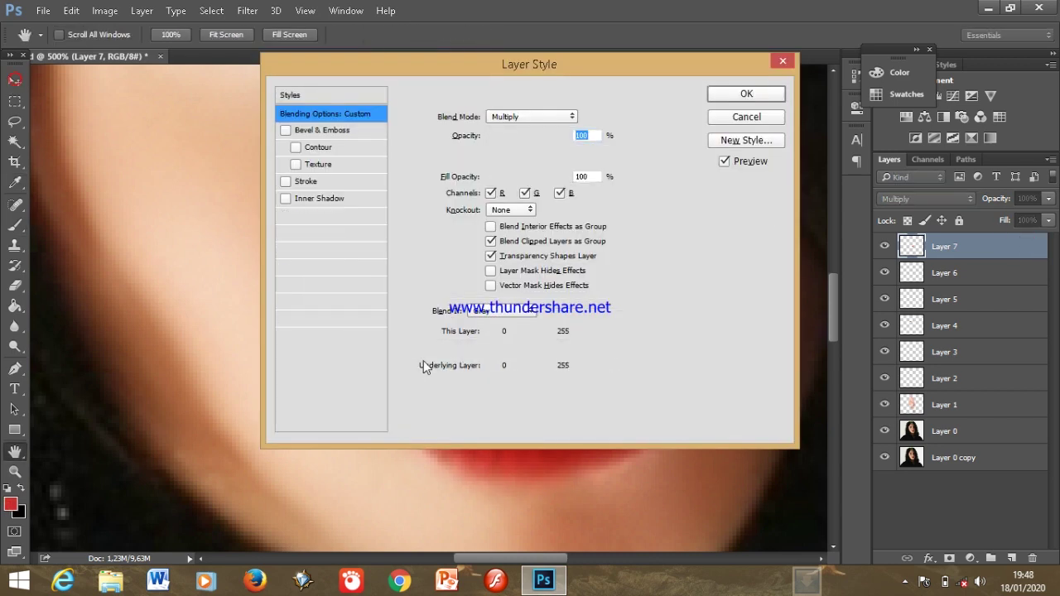
{"action": "left_click_drag", "start_coordinate": [496, 78], "coordinate": [115, 115]}
{"action": "mouse_move", "coordinate": [20, 403]}
{"action": "left_mouse_down"}
{"action": "mouse_move", "coordinate": [118, 403]}
{"action": "mouse_move", "coordinate": [83, 405]}
{"action": "left_mouse_up"}
{"action": "left_click", "coordinate": [326, 146]}
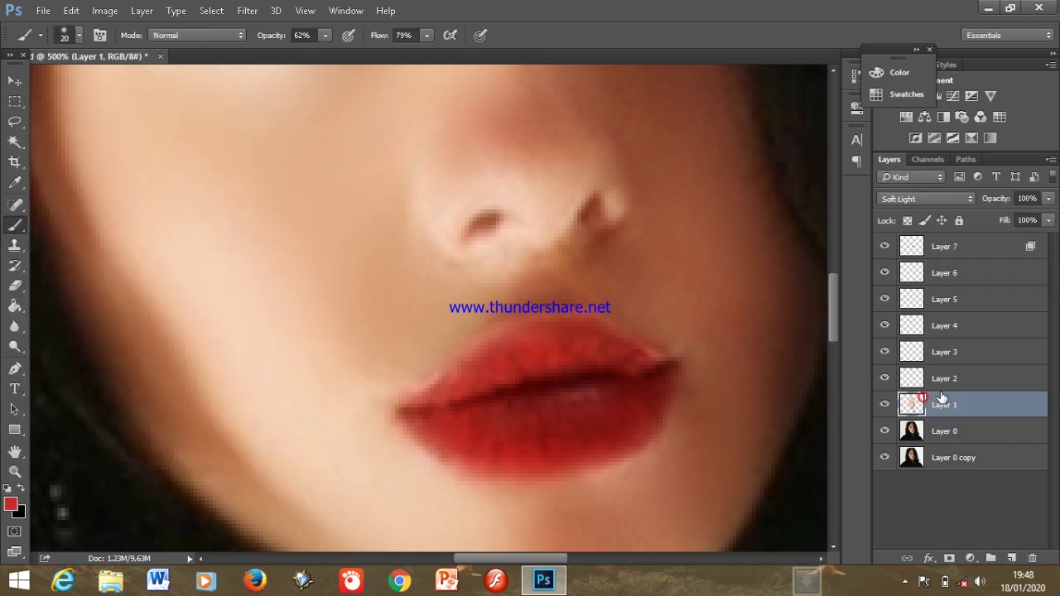
Move Layer 1 to the top and pick peach and brown skin tones for the lip edges
{"action": "left_click_drag", "start_coordinate": [944, 404], "coordinate": [944, 244]}
{"action": "scroll", "coordinate": [378, 409], "scroll_direction": "down", "scroll_amount": 1}
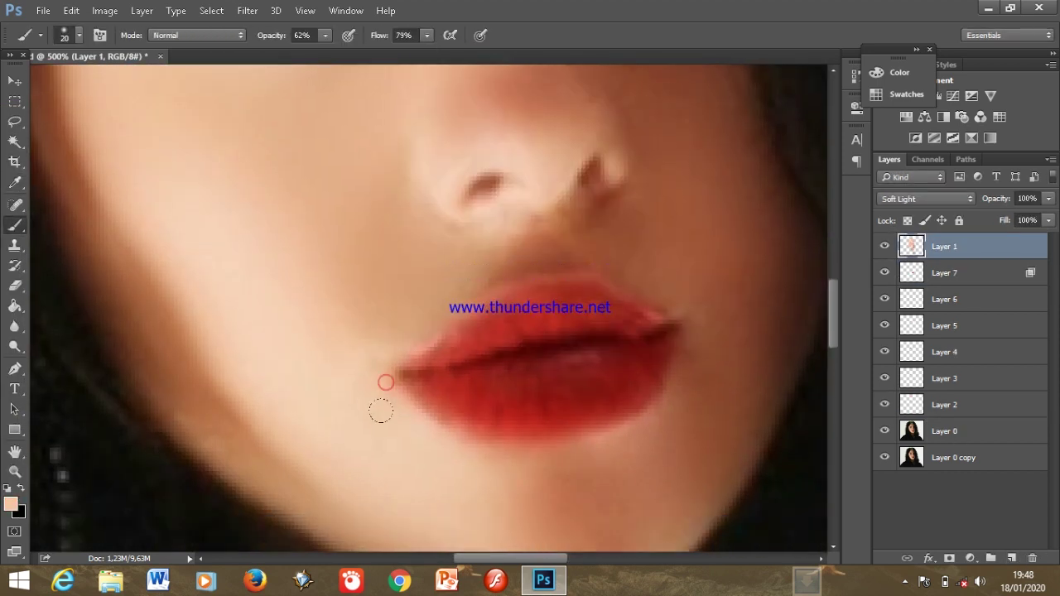
{"action": "left_click", "coordinate": [667, 397], "text": "alt"}
{"action": "left_click", "coordinate": [10, 503]}
{"action": "left_click", "coordinate": [988, 64]}
{"action": "left_click", "coordinate": [10, 504]}
{"action": "left_click", "coordinate": [646, 256]}
{"action": "key", "text": "Return"}
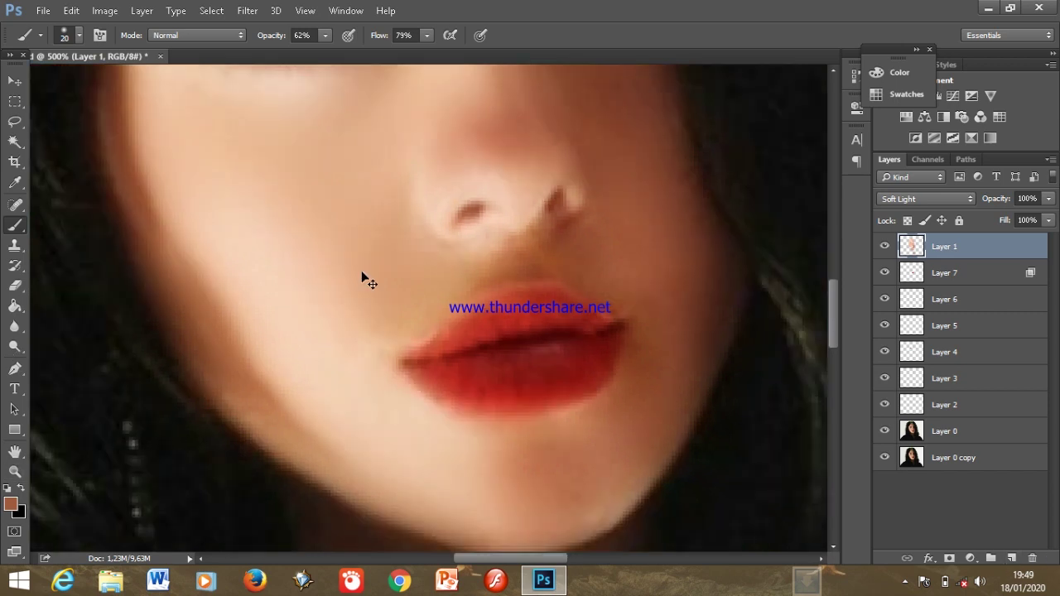
Fade Layer 7 to 58% opacity and pick a strong red for Layer 1
{"action": "left_click", "coordinate": [944, 273]}
{"action": "key", "text": "v"}
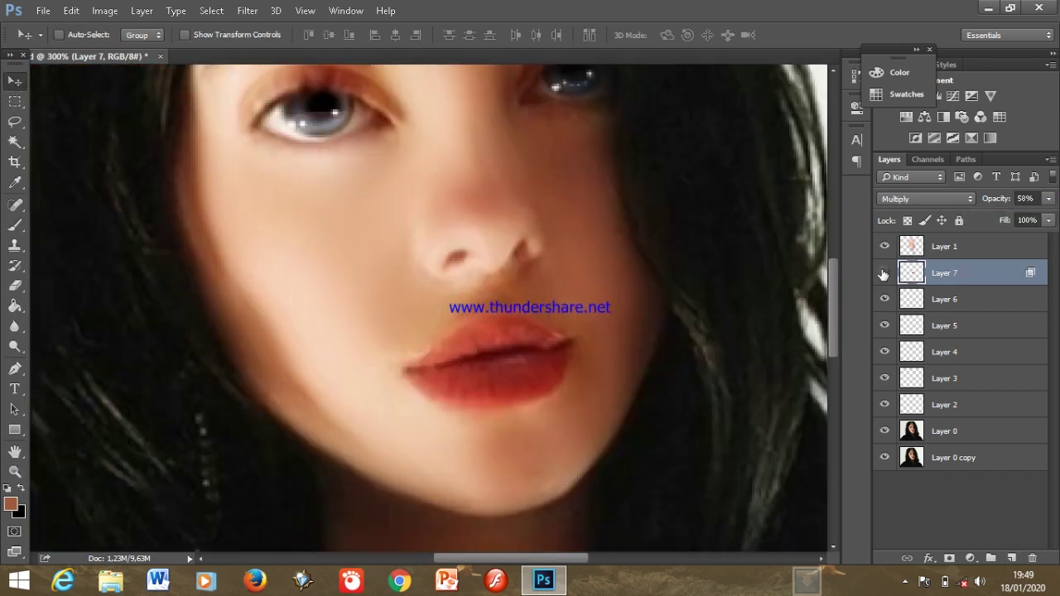
{"action": "left_click", "coordinate": [944, 246]}
{"action": "key", "text": "b"}
{"action": "left_click", "coordinate": [9, 504]}
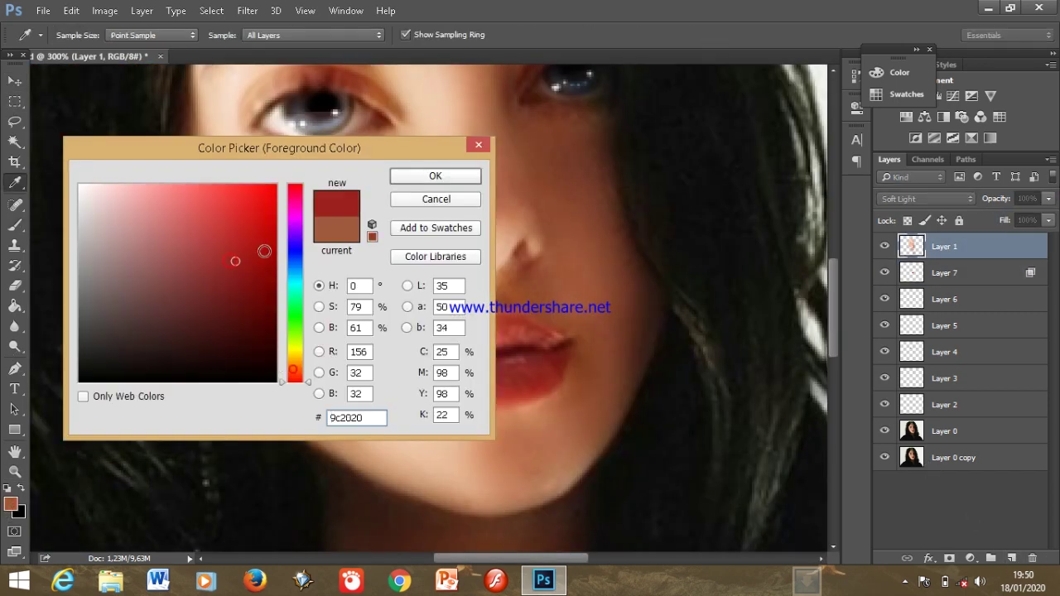
{"action": "key", "text": "Return"}
Deepen the red across the lips with 23% brush flow, then zoom out
{"action": "key", "text": "shift+2"}
{"action": "key", "text": "shift+3"}
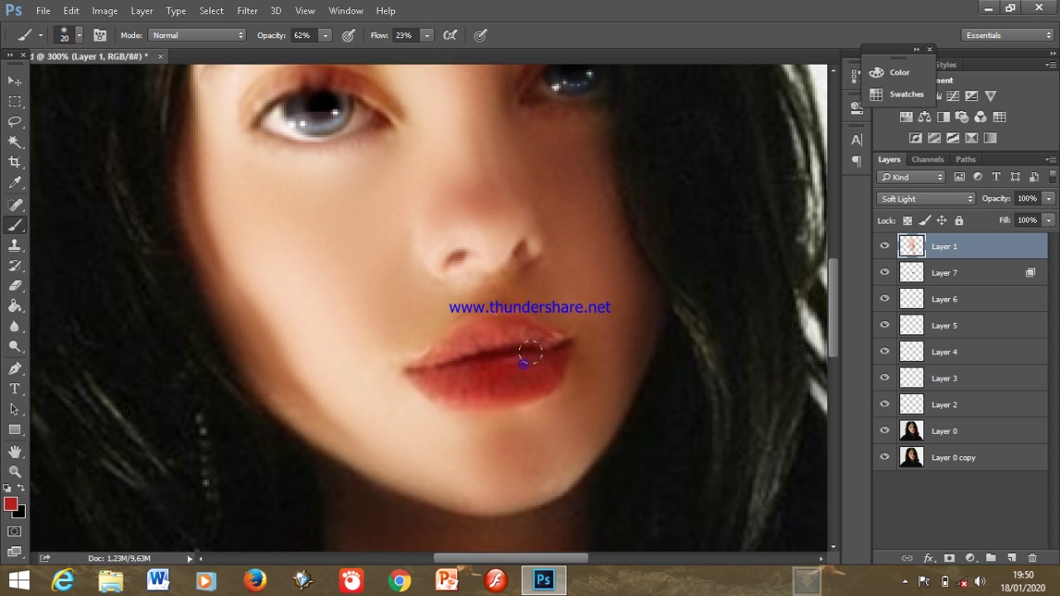
{"action": "left_click_drag", "start_coordinate": [449, 366], "coordinate": [544, 343]}
{"action": "key", "text": "v"}
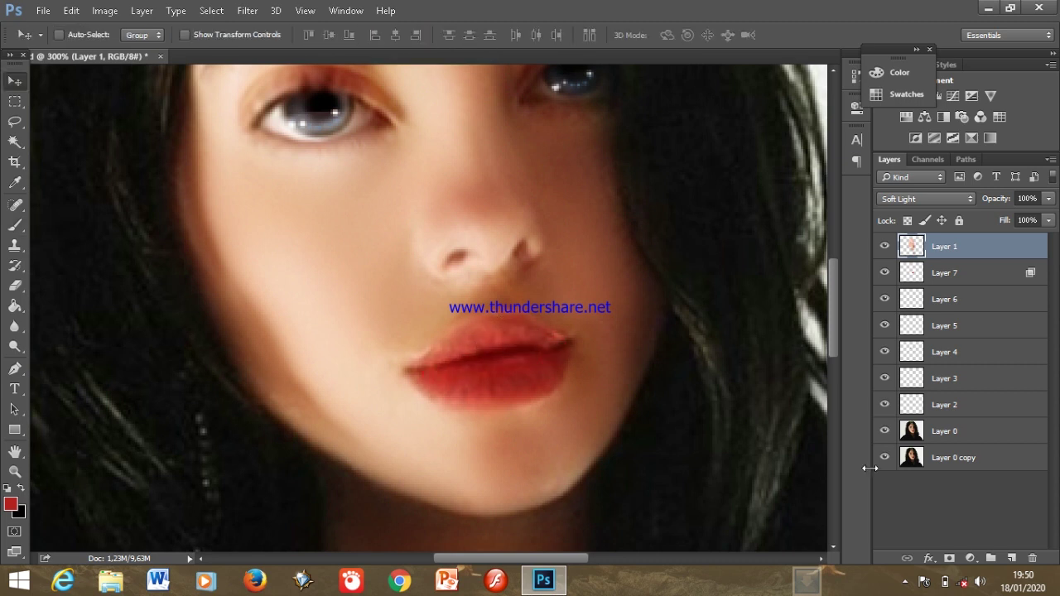
{"action": "key", "text": "ctrl+semicolon"}
{"action": "scroll", "coordinate": [500, 259], "scroll_direction": "up", "scroll_amount": 1}
{"action": "key", "text": "ctrl+minus"}
{"action": "scroll", "coordinate": [527, 318], "scroll_direction": "down", "scroll_amount": 1}
Duplicate and merge the painted layers, then apply a smoothing filter
{"action": "left_click", "coordinate": [985, 426], "text": "shift"}
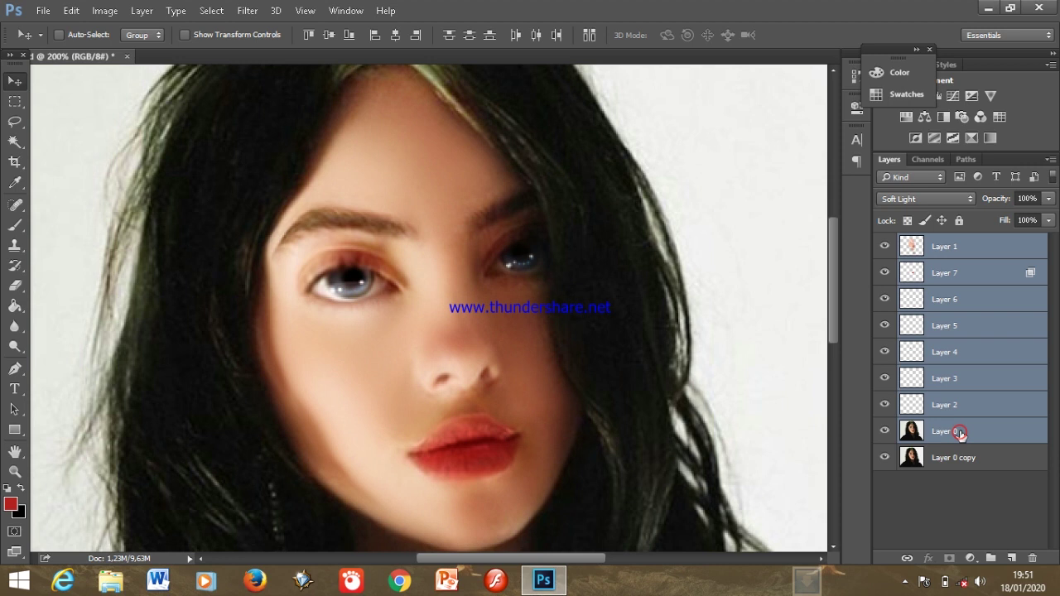
{"action": "key", "text": "ctrl+j"}
{"action": "key", "text": "ctrl+e"}
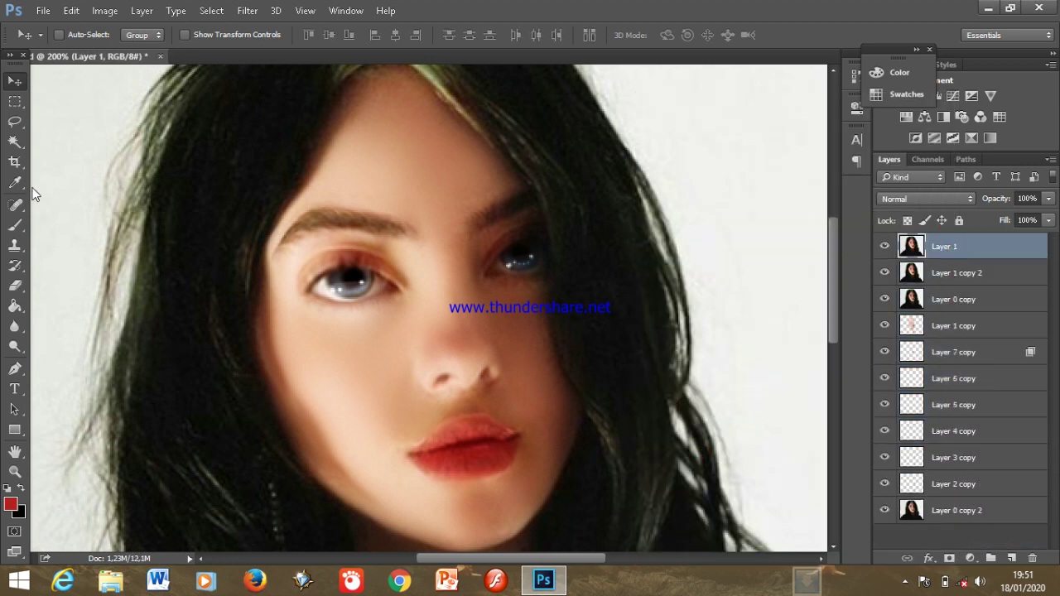
{"action": "left_click", "coordinate": [247, 10]}
{"action": "left_click", "coordinate": [258, 27]}
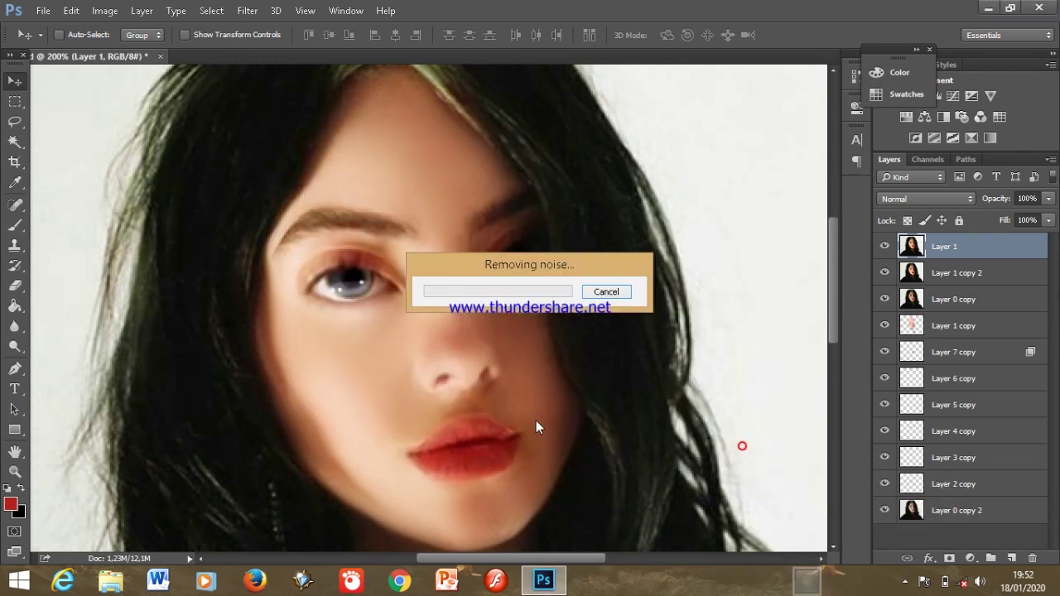
Erase dark paint over the left iris and eye corners with a Clear-mode brush at 83% flow
{"action": "key", "text": "b"}
{"action": "key", "text": "ctrl+plus"}
{"action": "key", "text": "ctrl+plus"}
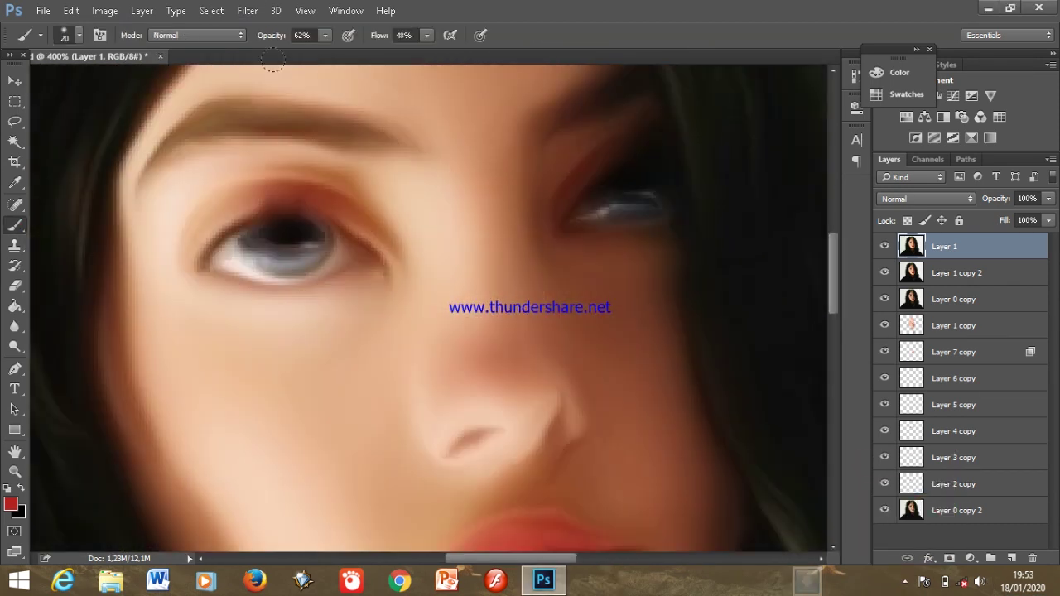
{"action": "key", "text": "shift+8"}
{"action": "key", "text": "shift+3"}
{"action": "left_click_drag", "start_coordinate": [249, 232], "coordinate": [291, 238]}
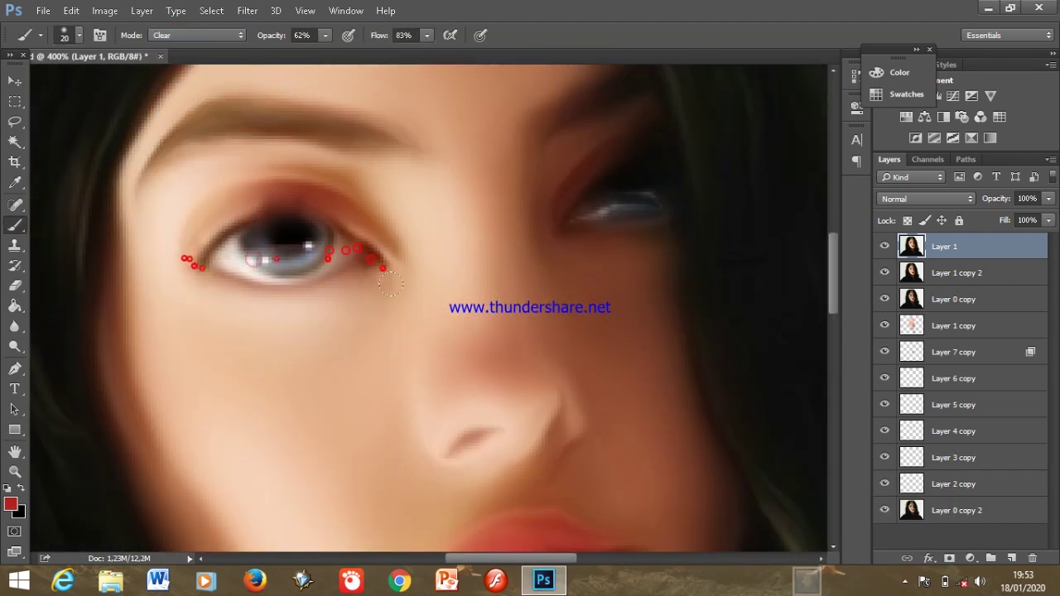
{"action": "left_click_drag", "start_coordinate": [567, 221], "coordinate": [608, 213]}
{"action": "scroll", "coordinate": [396, 194], "scroll_direction": "up", "scroll_amount": 1}
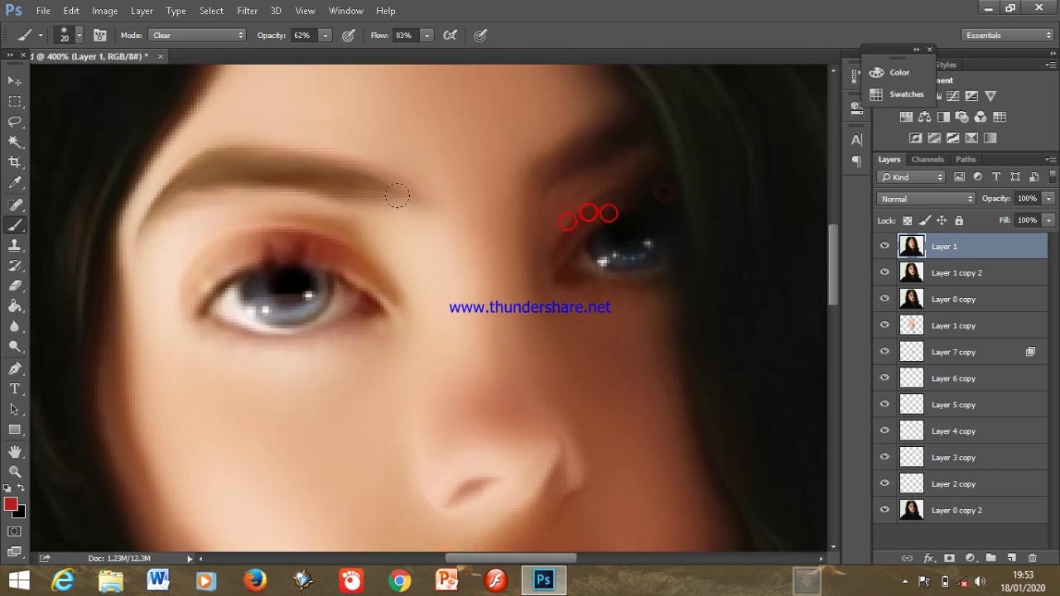
{"action": "scroll", "coordinate": [538, 339], "scroll_direction": "down", "scroll_amount": 1}
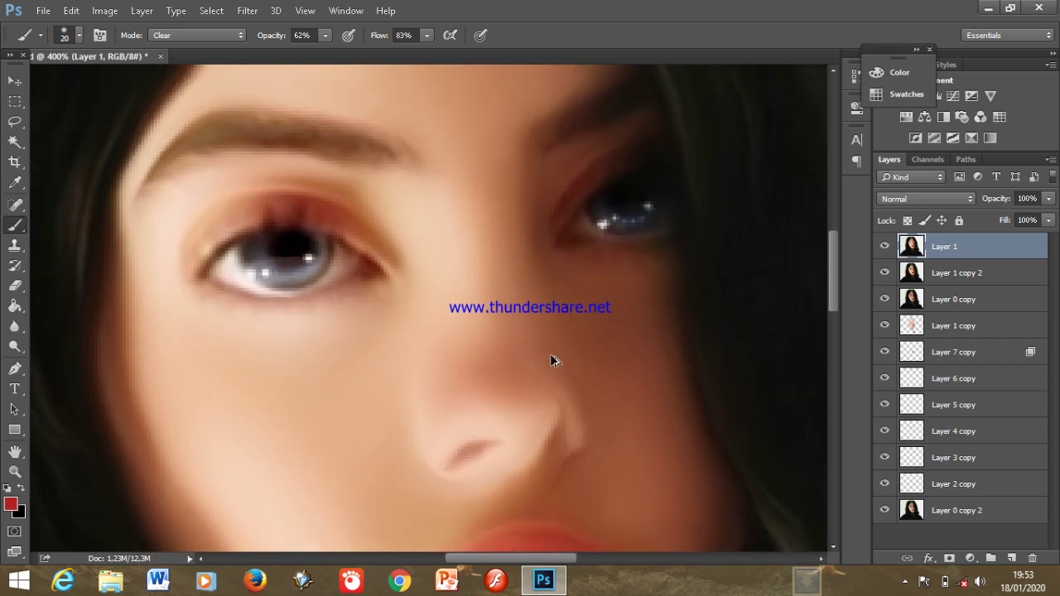
{"action": "scroll", "coordinate": [621, 157], "scroll_direction": "up", "scroll_amount": 1}
{"action": "scroll", "coordinate": [448, 320], "scroll_direction": "down", "scroll_amount": 3}
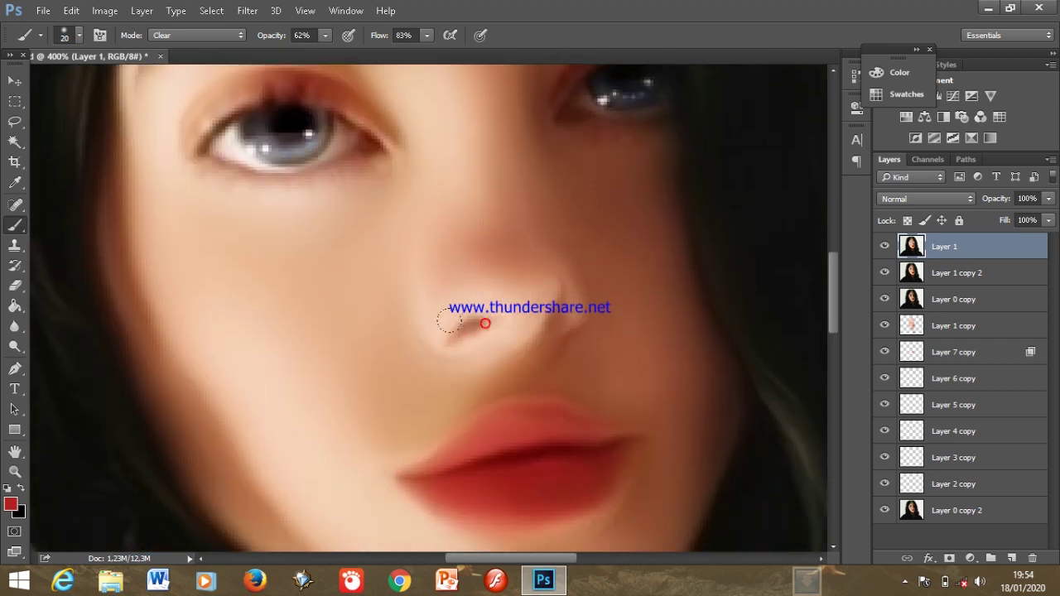
{"action": "scroll", "coordinate": [432, 327], "scroll_direction": "down", "scroll_amount": 1}
Set the brush to size 45 at 19% opacity, then add empty Layer 2 on top
{"action": "key", "text": "bracketleft"}
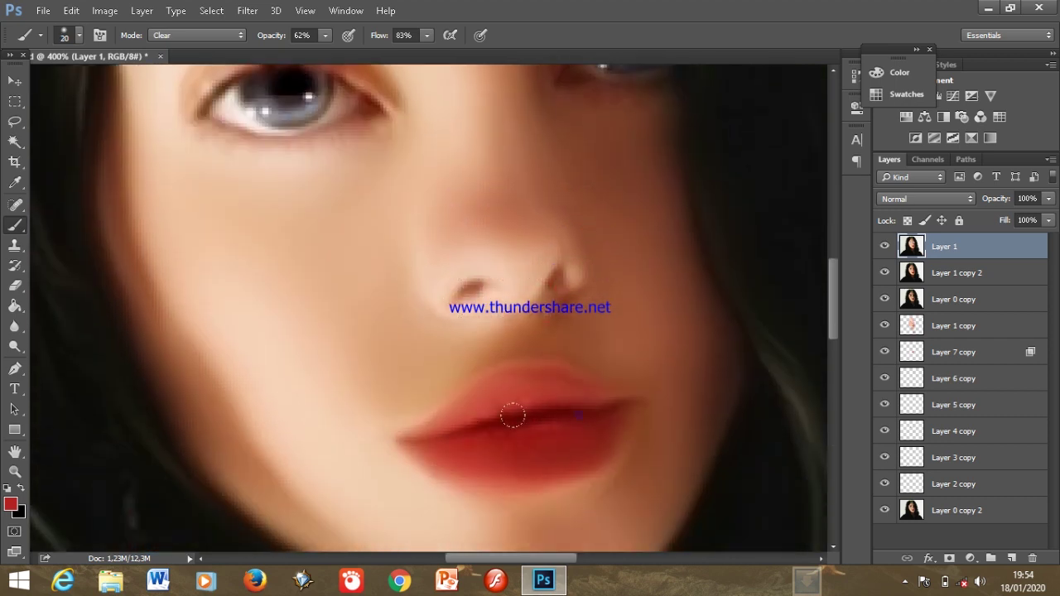
{"action": "scroll", "coordinate": [563, 421], "scroll_direction": "down", "scroll_amount": 4}
{"action": "key", "text": "1"}
{"action": "key", "text": "9"}
{"action": "scroll", "coordinate": [237, 213], "scroll_direction": "up", "scroll_amount": 2}
{"action": "scroll", "coordinate": [273, 290], "scroll_direction": "up", "scroll_amount": 3}
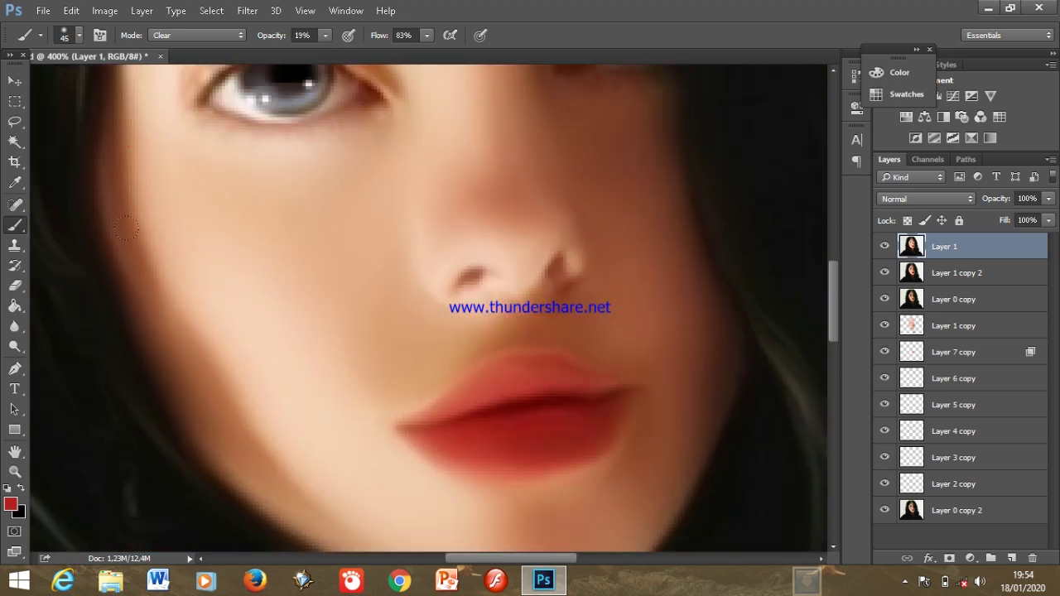
{"action": "scroll", "coordinate": [314, 362], "scroll_direction": "up", "scroll_amount": 4}
{"action": "scroll", "coordinate": [373, 249], "scroll_direction": "down", "scroll_amount": 4}
{"action": "scroll", "coordinate": [373, 236], "scroll_direction": "down", "scroll_amount": 2}
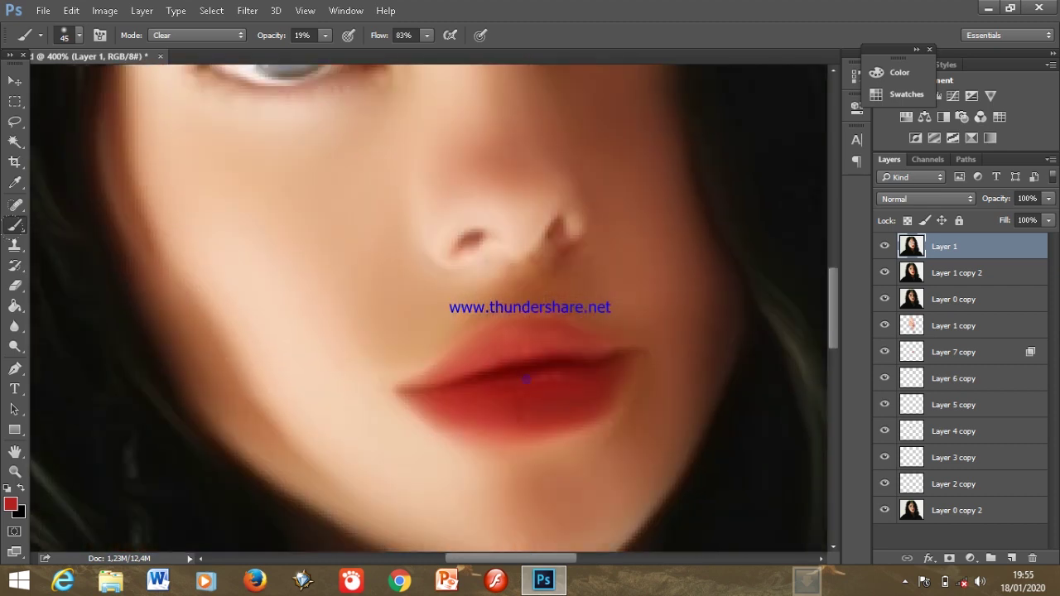
{"action": "key", "text": "v"}
{"action": "scroll", "coordinate": [579, 356], "scroll_direction": "down", "scroll_amount": 5}
{"action": "key", "text": "ctrl+shift+alt+n"}
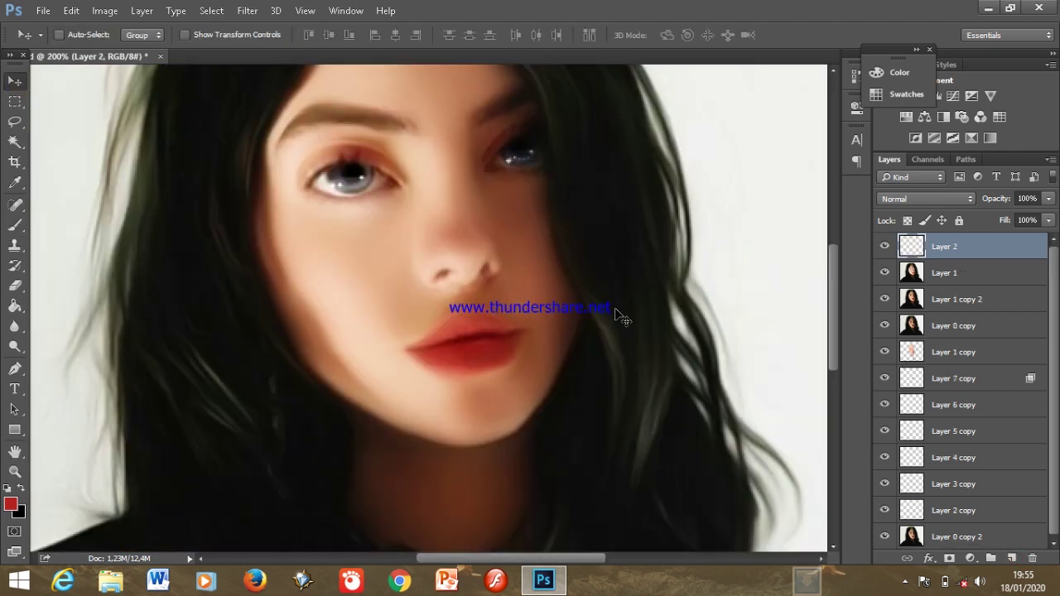
Dab three white highlights on the upper lip at 94% brush opacity
{"action": "scroll", "coordinate": [620, 308], "scroll_direction": "up", "scroll_amount": 4}
{"action": "key", "text": "Escape"}
{"action": "key", "text": "b"}
{"action": "key", "text": "9"}
{"action": "key", "text": "4"}
{"action": "left_click", "coordinate": [546, 358]}
{"action": "left_click", "coordinate": [497, 375]}
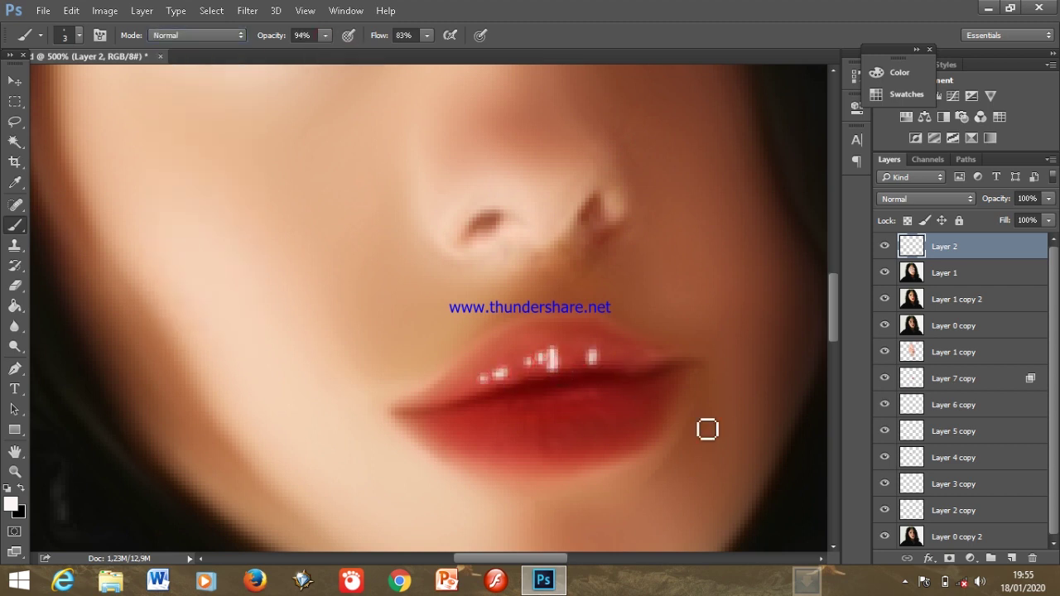
{"action": "left_click", "coordinate": [588, 361]}
{"action": "scroll", "coordinate": [595, 371], "scroll_direction": "down", "scroll_amount": 1}
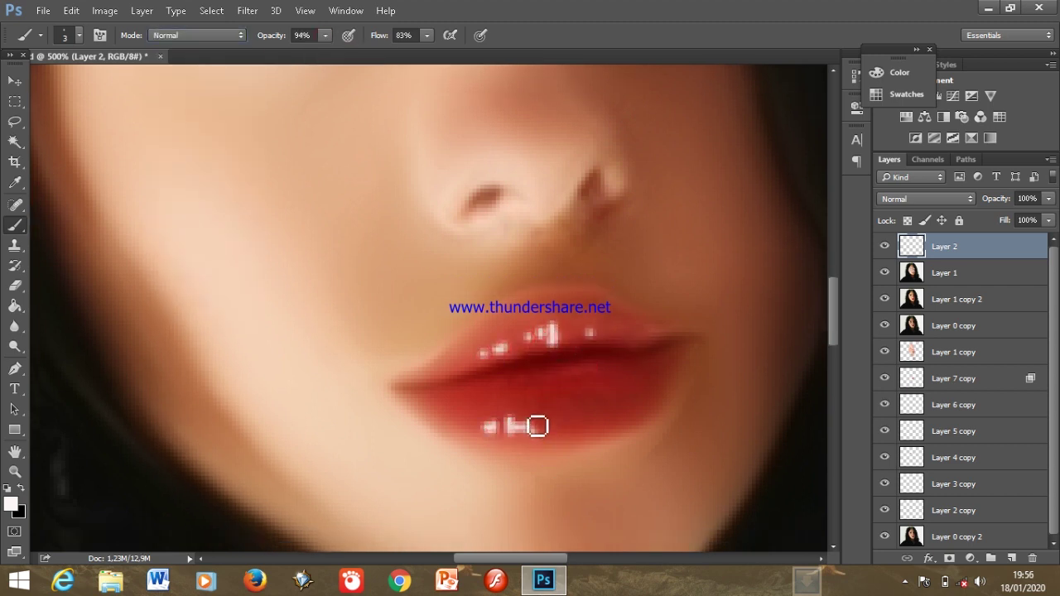
{"action": "scroll", "coordinate": [409, 395], "scroll_direction": "up", "scroll_amount": 1}
{"action": "scroll", "coordinate": [639, 350], "scroll_direction": "up", "scroll_amount": 3}
{"action": "scroll", "coordinate": [335, 340], "scroll_direction": "down", "scroll_amount": 3}
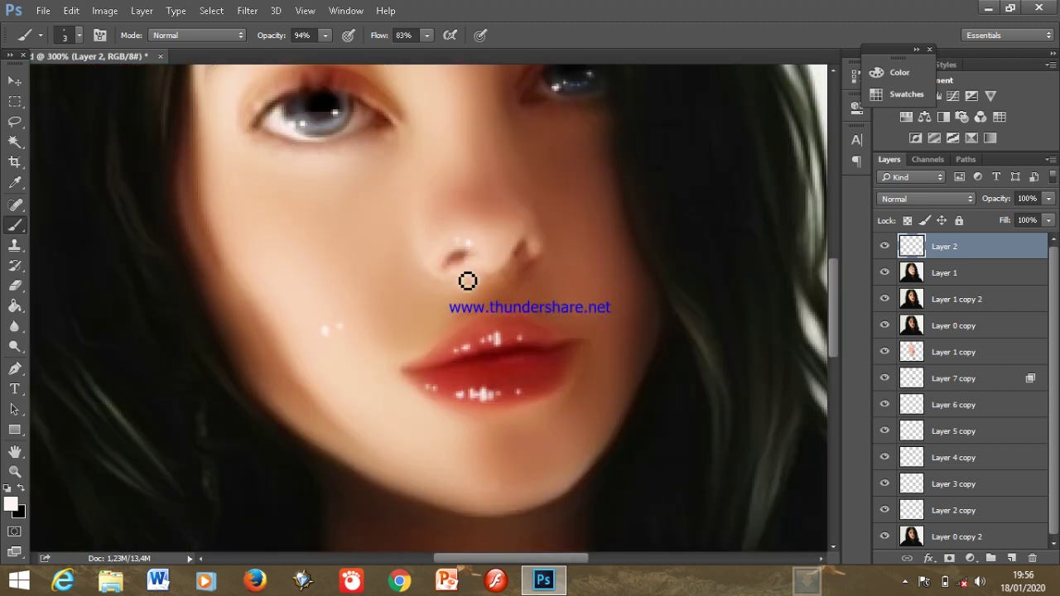
{"action": "scroll", "coordinate": [530, 239], "scroll_direction": "up", "scroll_amount": 2}
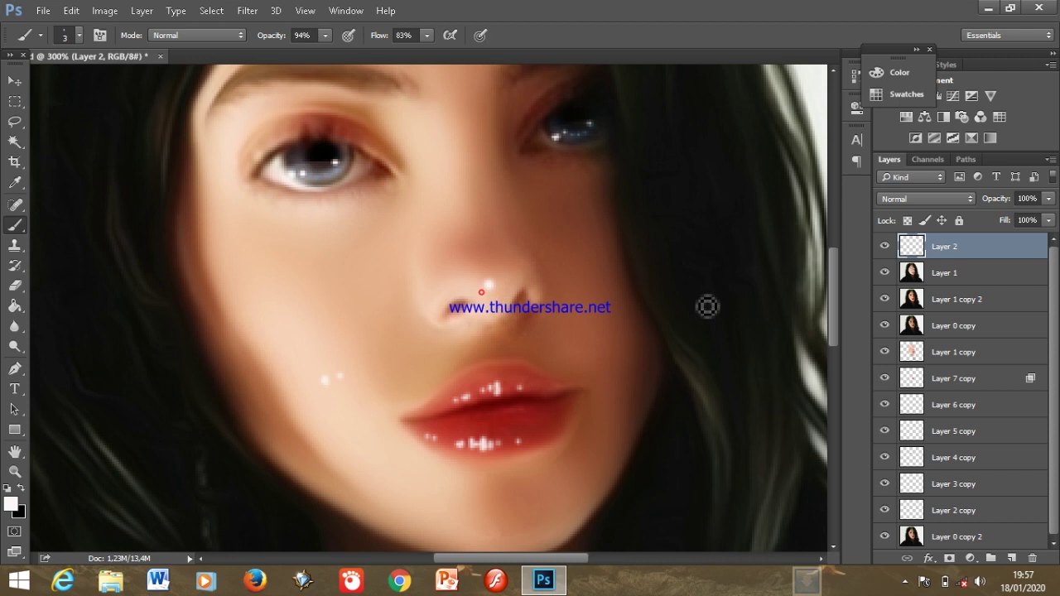
{"action": "scroll", "coordinate": [481, 292], "scroll_direction": "down", "scroll_amount": 2}
{"action": "scroll", "coordinate": [187, 483], "scroll_direction": "down", "scroll_amount": 1}
Choose red and set the brush to Overlay mode at 36% opacity
{"action": "left_click", "coordinate": [11, 503]}
{"action": "left_click", "coordinate": [433, 175]}
{"action": "left_click", "coordinate": [197, 34]}
{"action": "left_click", "coordinate": [190, 199]}
{"action": "key", "text": "shift+plus"}
{"action": "left_click_drag", "start_coordinate": [326, 35], "coordinate": [281, 53]}
Add Layer 3 in Soft Light mode and pick a bright orange-red colour
{"action": "key", "text": "ctrl+shift+alt+n"}
{"action": "left_click", "coordinate": [926, 199]}
{"action": "left_click", "coordinate": [903, 364]}
{"action": "left_click", "coordinate": [11, 504]}
{"action": "left_click", "coordinate": [294, 378]}
{"action": "key", "text": "Return"}
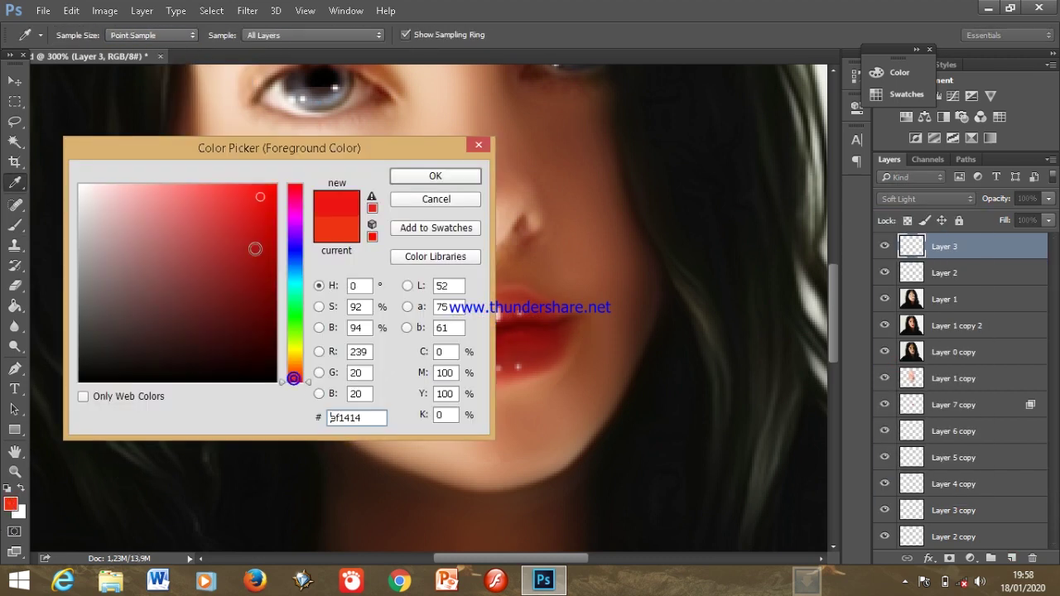
On Layer 2, dot 3 px white sparkles around both eyes at 100% flow
{"action": "scroll", "coordinate": [436, 335], "scroll_direction": "down", "scroll_amount": 3}
{"action": "scroll", "coordinate": [437, 335], "scroll_direction": "up", "scroll_amount": 3}
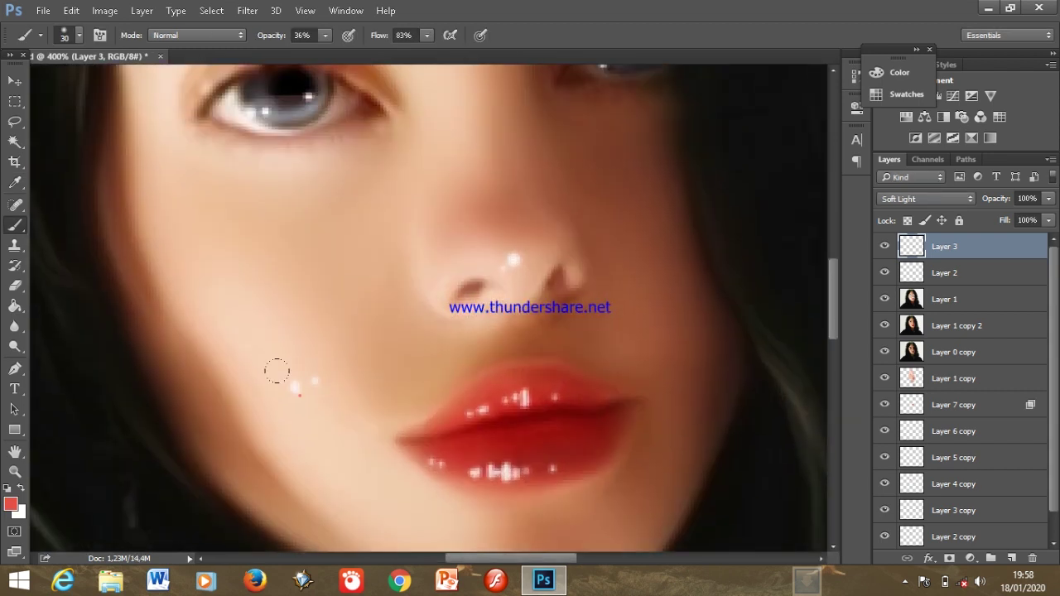
{"action": "scroll", "coordinate": [234, 314], "scroll_direction": "up", "scroll_amount": 3}
{"action": "left_click", "coordinate": [79, 34]}
{"action": "type", "text": "3"}
{"action": "key", "text": "Return"}
{"action": "left_click", "coordinate": [427, 35]}
{"action": "mouse_move", "coordinate": [325, 34]}
{"action": "left_mouse_down"}
{"action": "mouse_move", "coordinate": [377, 51]}
{"action": "mouse_move", "coordinate": [445, 52]}
{"action": "left_mouse_up"}
{"action": "key", "text": "alt+bracketleft"}
{"action": "left_click", "coordinate": [212, 207]}
{"action": "left_click", "coordinate": [195, 241]}
{"action": "left_click", "coordinate": [286, 266]}
{"action": "left_click", "coordinate": [644, 210]}
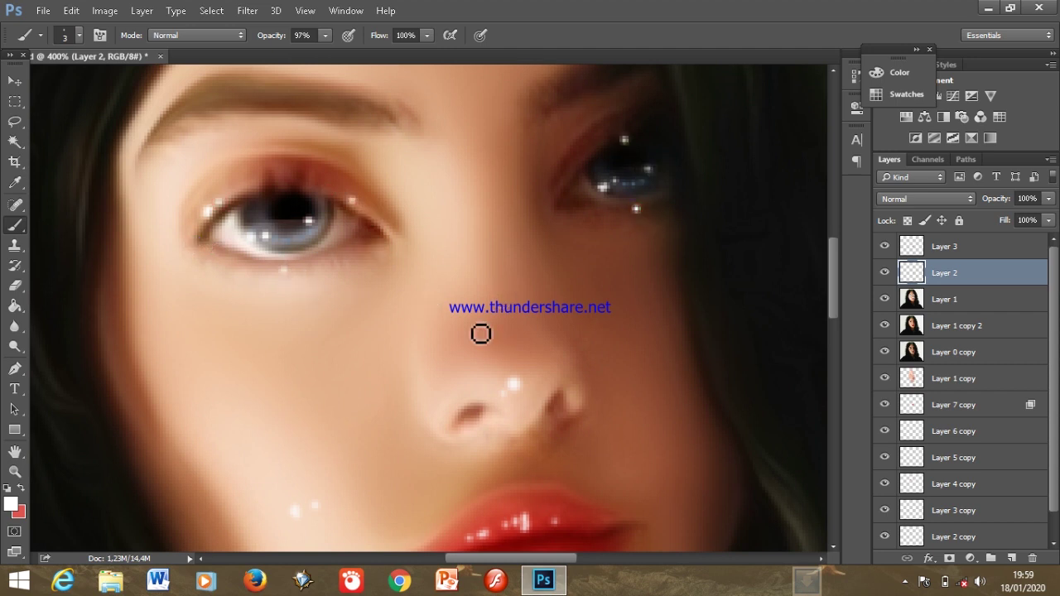
Return to Soft Light Layer 3 with 31% brush opacity and pick colours for the lips
{"action": "scroll", "coordinate": [480, 334], "scroll_direction": "down", "scroll_amount": 1}
{"action": "key", "text": "bracketright"}
{"action": "key", "text": "bracketright"}
{"action": "key", "text": "bracketright"}
{"action": "key", "text": "alt+bracketright"}
{"action": "key", "text": "3"}
{"action": "key", "text": "1"}
{"action": "left_click", "coordinate": [10, 503]}
{"action": "key", "text": "Return"}
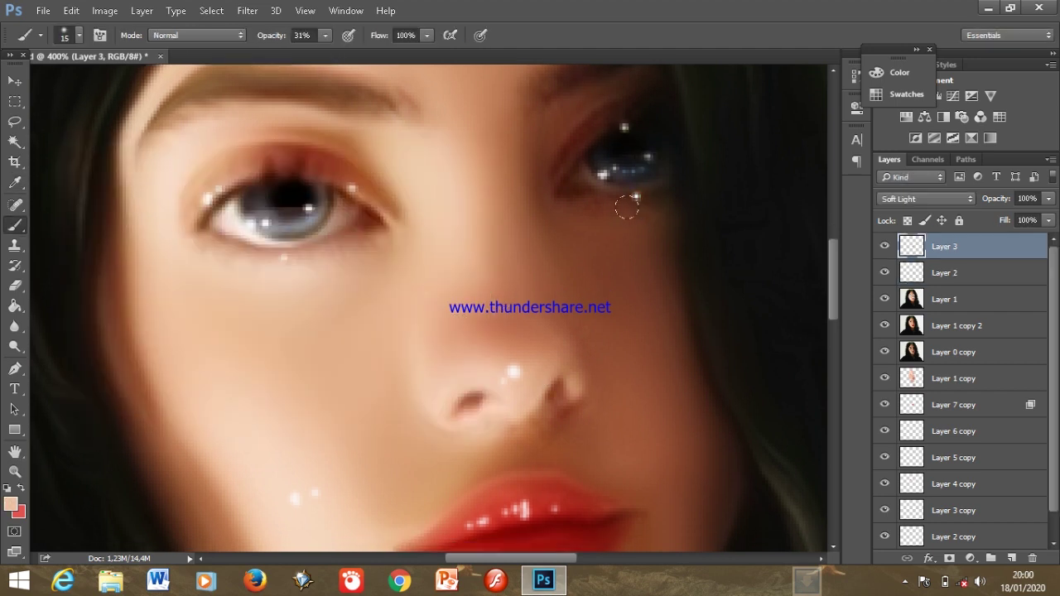
{"action": "key", "text": "bracketright"}
{"action": "scroll", "coordinate": [612, 224], "scroll_direction": "up", "scroll_amount": 1}
{"action": "scroll", "coordinate": [613, 207], "scroll_direction": "up", "scroll_amount": 1}
{"action": "scroll", "coordinate": [587, 130], "scroll_direction": "down", "scroll_amount": 1}
{"action": "left_click", "coordinate": [11, 504]}
{"action": "key", "text": "Return"}
{"action": "key", "text": "bracketleft"}
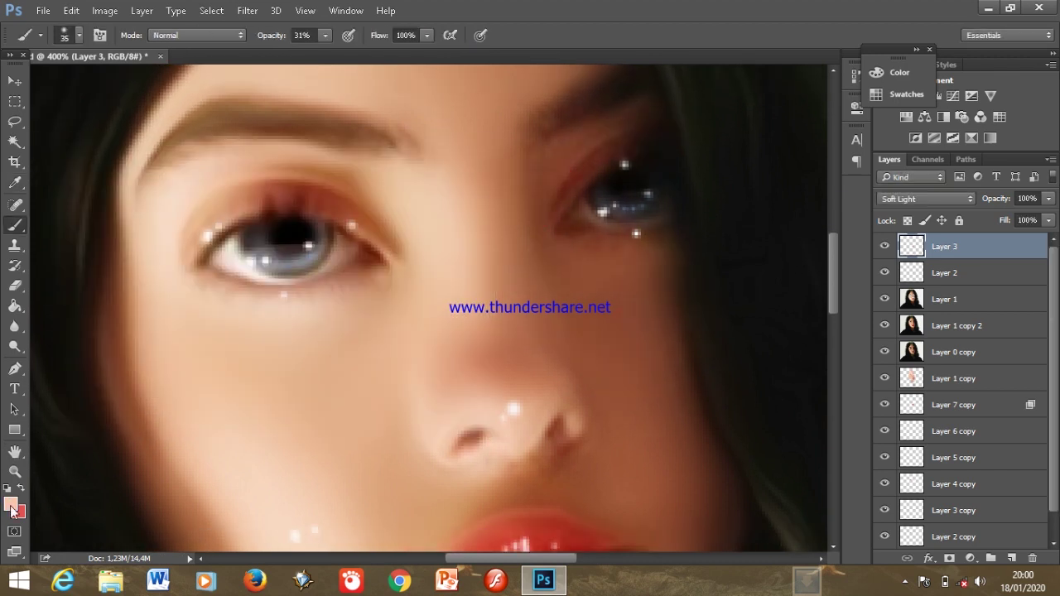
Add a new top Layer 4 in Color blending mode for the hair tint
{"action": "key", "text": "ctrl+minus"}
{"action": "scroll", "coordinate": [347, 343], "scroll_direction": "down", "scroll_amount": 4}
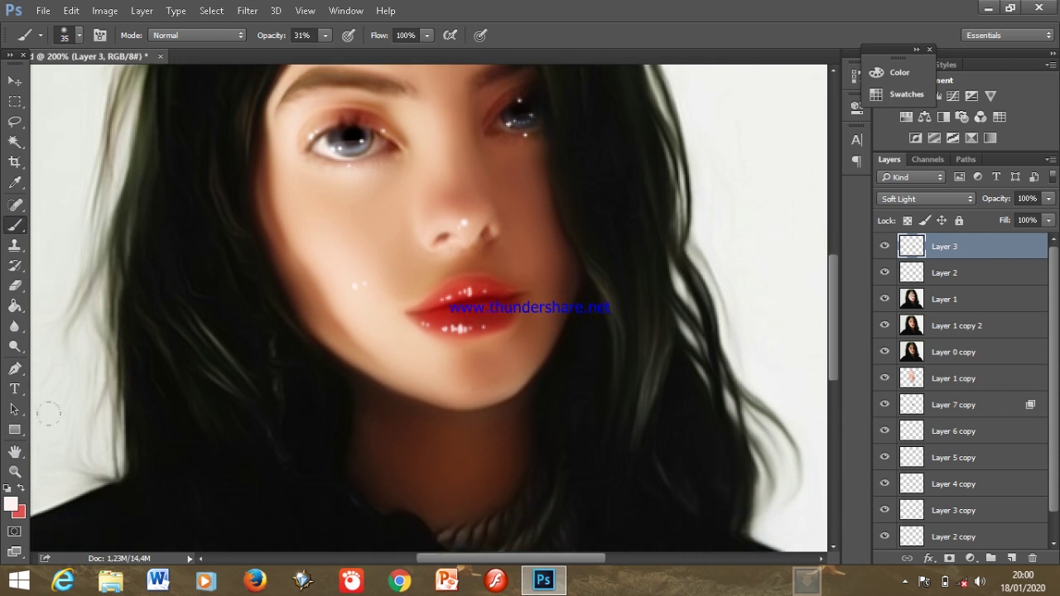
{"action": "key", "text": "alt+bracketleft"}
{"action": "key", "text": "ctrl+plus"}
{"action": "key", "text": "bracketleft"}
{"action": "key", "text": "bracketleft"}
{"action": "key", "text": "bracketleft"}
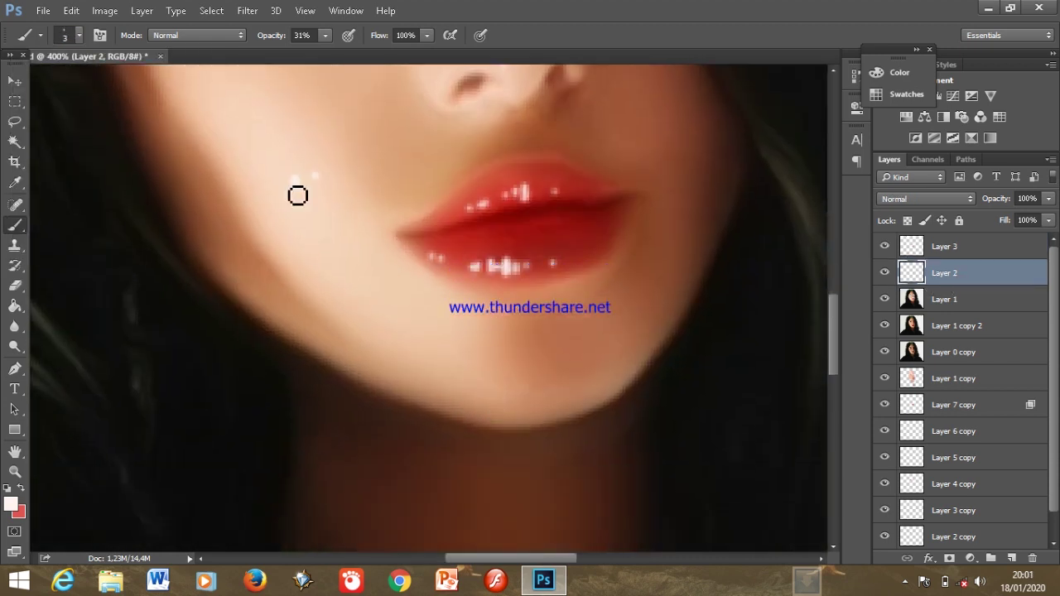
{"action": "key", "text": "ctrl+1"}
{"action": "key", "text": "v"}
{"action": "key", "text": "ctrl+shift+alt+n"}
{"action": "key", "text": "b"}
{"action": "key", "text": "shift+alt+c"}
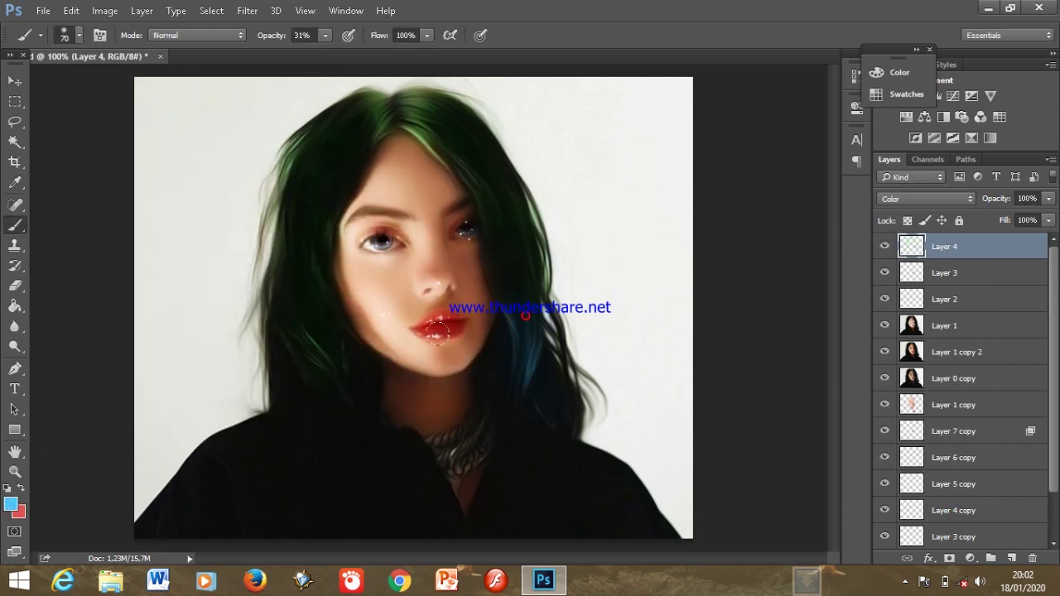
Erase on Layer 1, then add Layer 5 with a small Normal-mode brush for necklace sparkles
{"action": "left_click", "coordinate": [434, 442], "text": "ctrl"}
{"action": "key", "text": "shift+alt+r"}
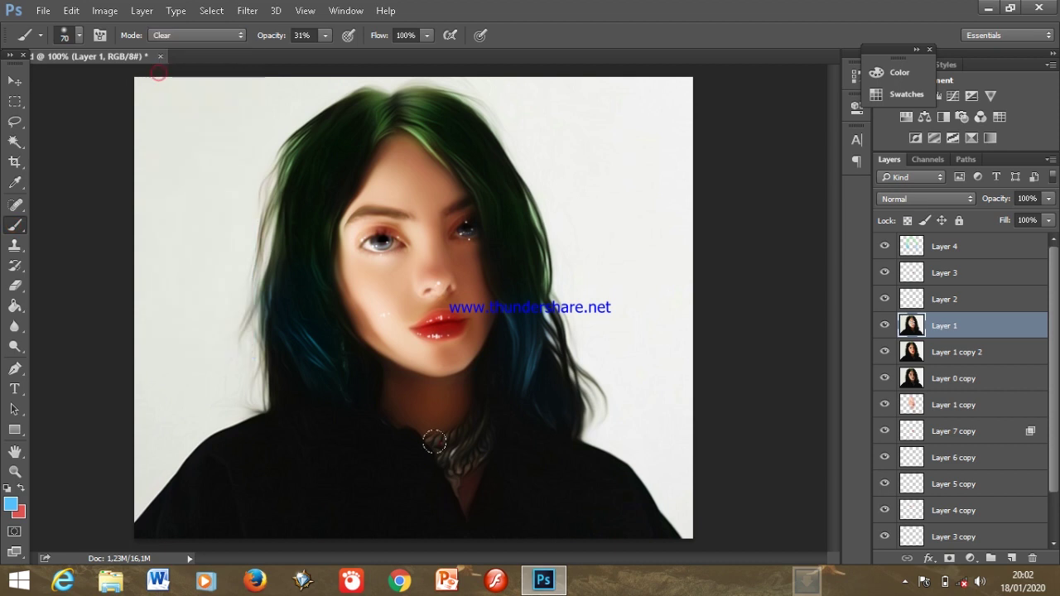
{"action": "key", "text": "ctrl+shift+alt+n"}
{"action": "left_click", "coordinate": [79, 34]}
{"action": "left_click", "coordinate": [197, 35]}
{"action": "left_click", "coordinate": [174, 47]}
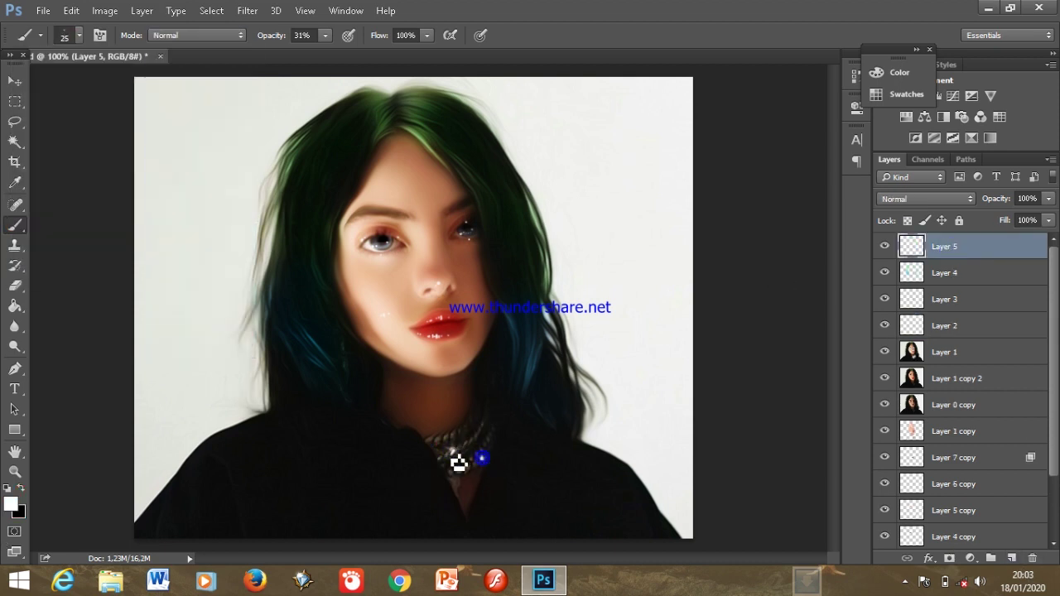
Add Layer 6 for background light with a large soft round brush in warm peach
{"action": "left_click", "coordinate": [14, 81]}
{"action": "key", "text": "ctrl+shift+alt+n"}
{"action": "key", "text": "b"}
{"action": "right_click", "coordinate": [233, 208]}
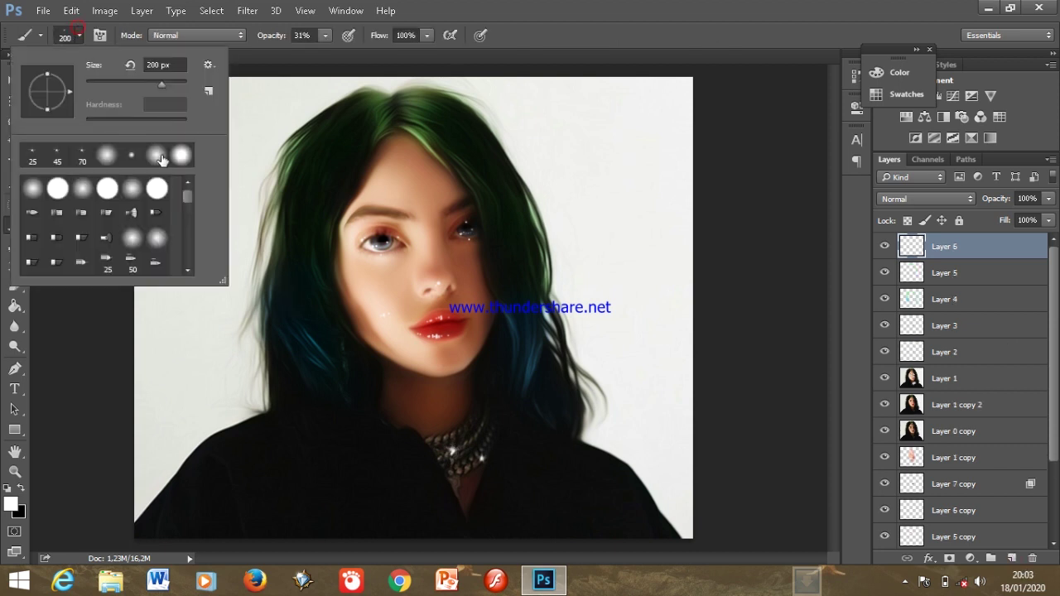
{"action": "left_click", "coordinate": [10, 502]}
{"action": "left_click_drag", "start_coordinate": [246, 341], "coordinate": [526, 252]}
{"action": "left_click", "coordinate": [322, 296]}
{"action": "key", "text": "Return"}
Wash peach over the left background and blue on the right, then change the blending mode
{"action": "left_click", "coordinate": [256, 152]}
{"action": "left_click", "coordinate": [207, 431]}
{"action": "left_click", "coordinate": [674, 102]}
{"action": "left_click", "coordinate": [926, 199]}
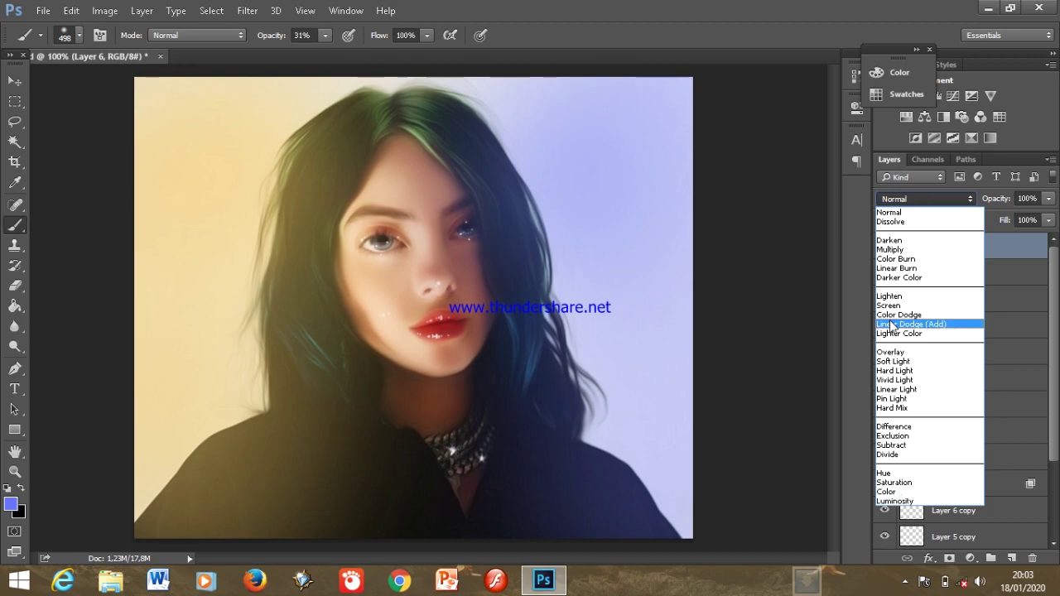
{"action": "left_click", "coordinate": [911, 366]}
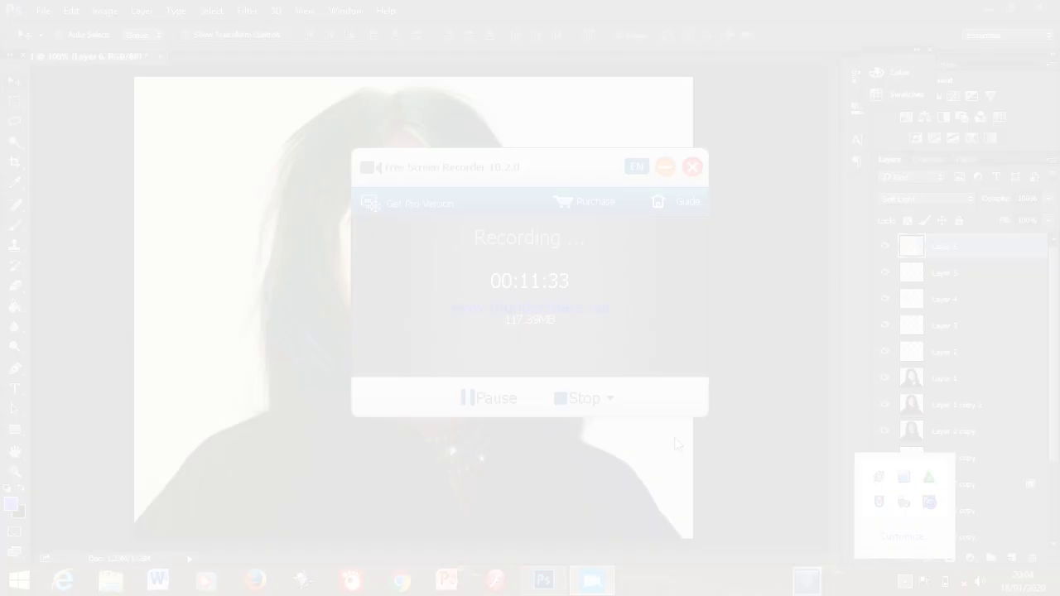